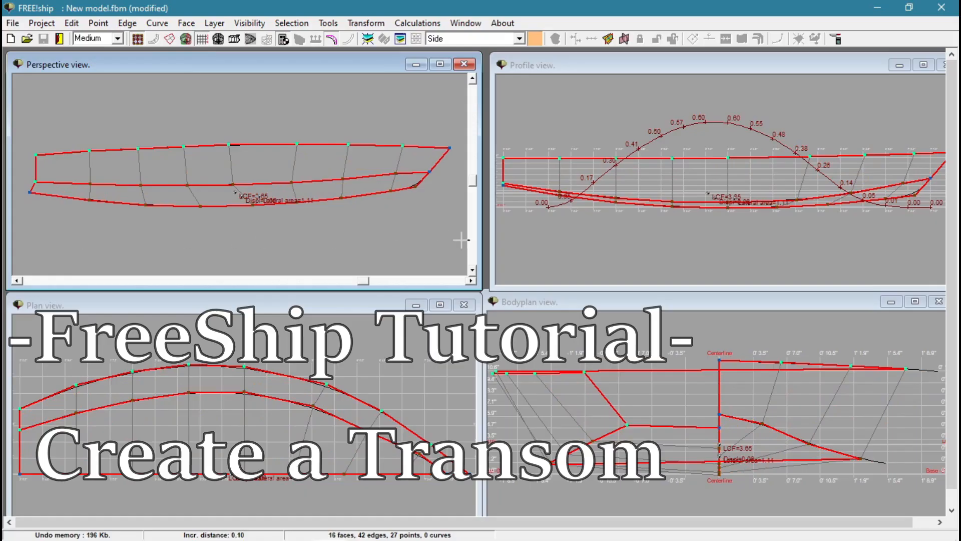
mouse_move(366, 282)
left_mouse_down()
mouse_move(300, 287)
mouse_move(451, 286)
mouse_move(370, 286)
mouse_move(381, 286)
left_mouse_up()
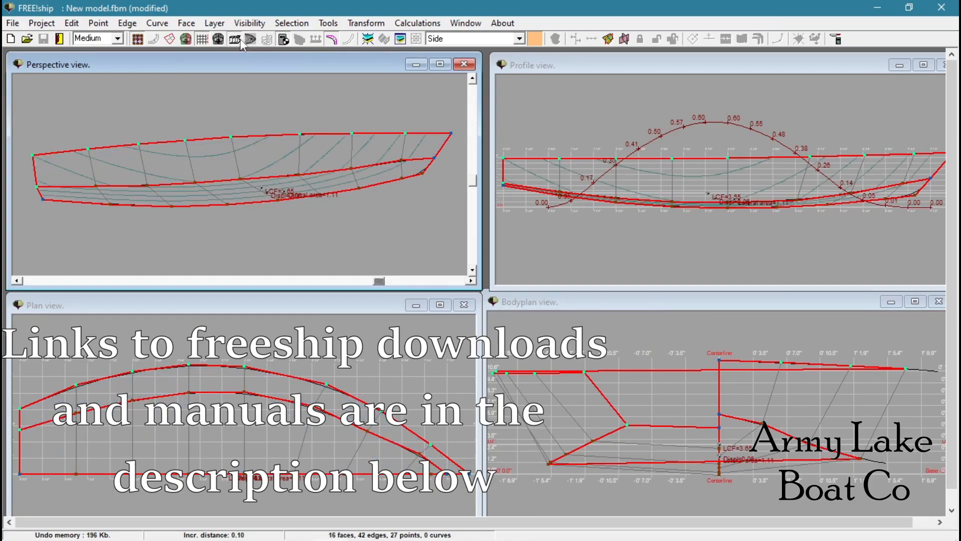
Step: Turn on station lines plus buttock and waterline curves across the hull views
left_click(219, 39)
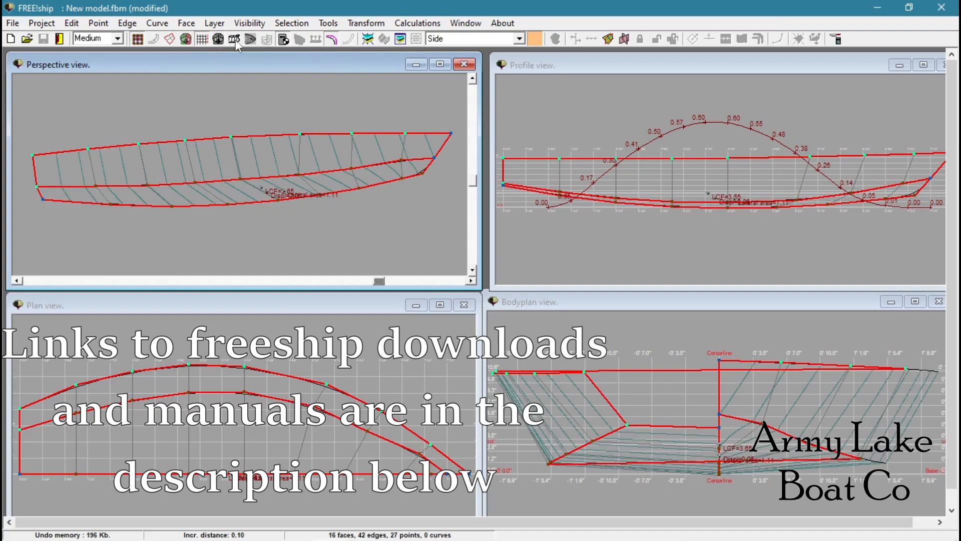
left_click(234, 39)
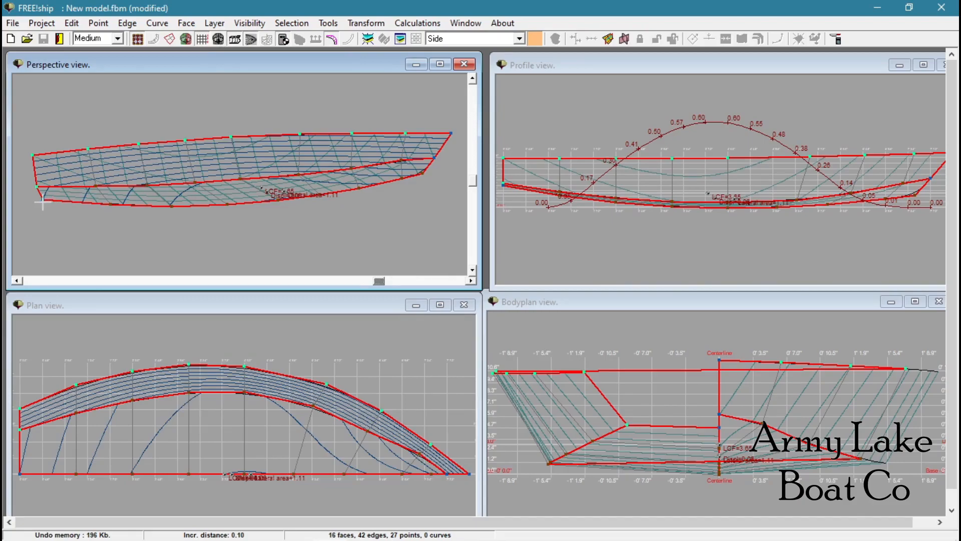
Step: Select the three stern corner points and create a new transom face from them (Face > New)
left_click(42, 199)
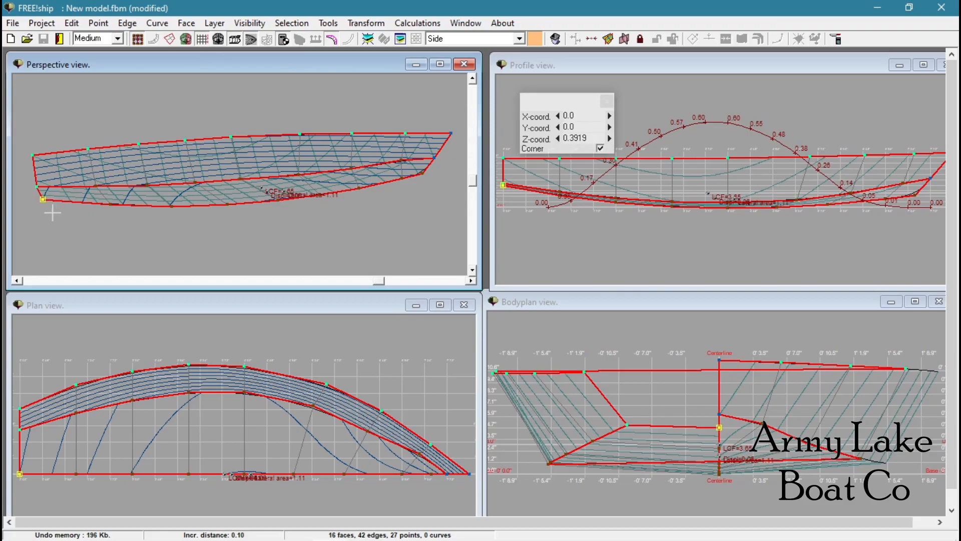
left_click(36, 158)
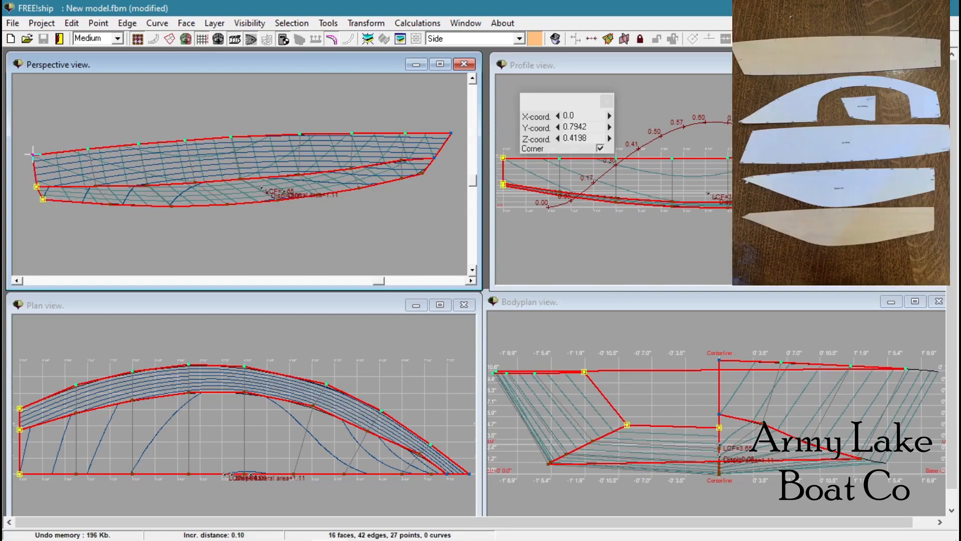
left_click(34, 155)
left_click(185, 22)
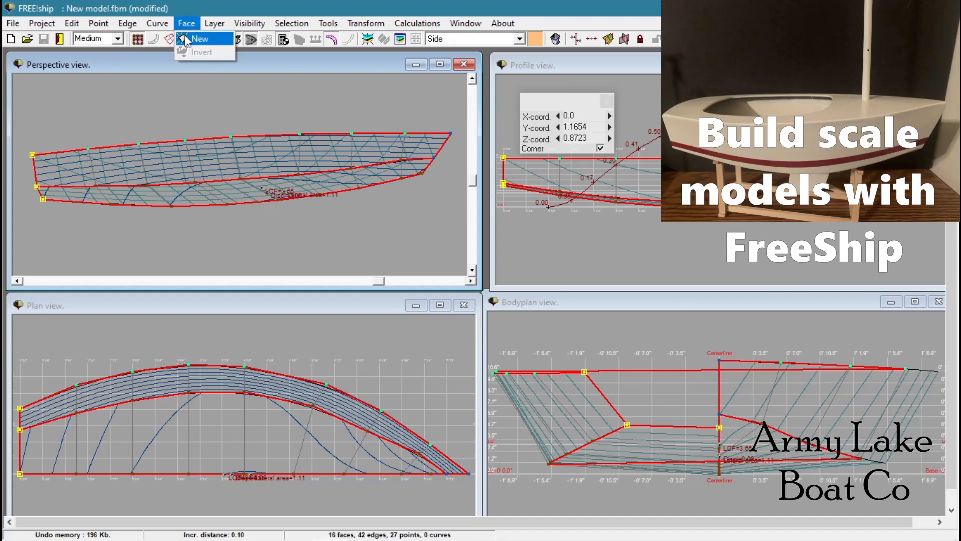
left_click(199, 39)
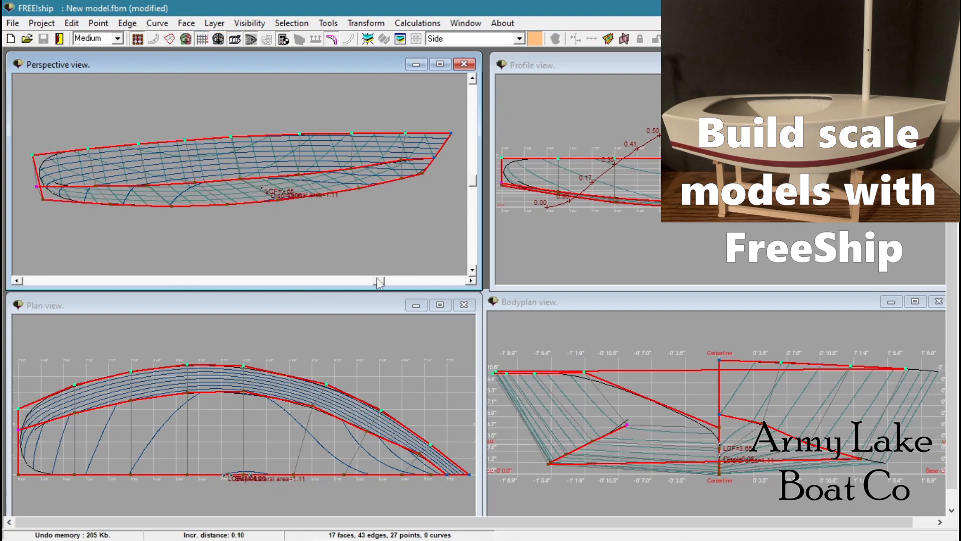
left_click_drag(383, 282, 361, 282)
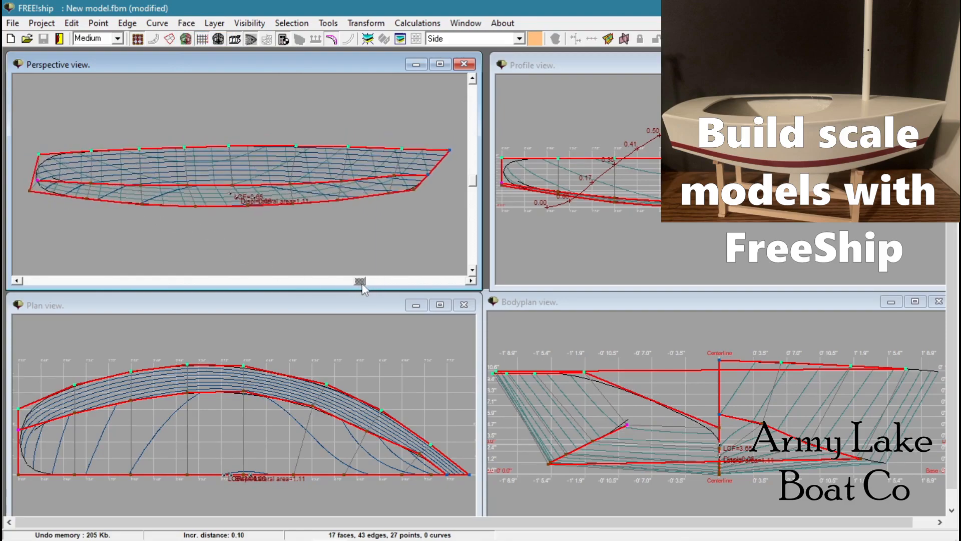
Step: Switch the perspective view to Shade mode, then dismiss the mode menu after rotating to the stern
right_click(304, 242)
mouse_move(333, 304)
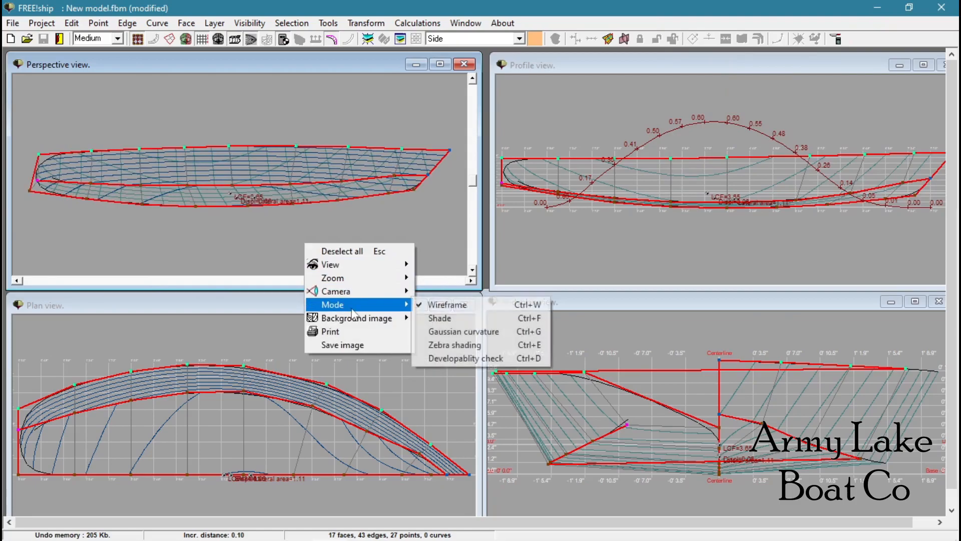
left_click(440, 318)
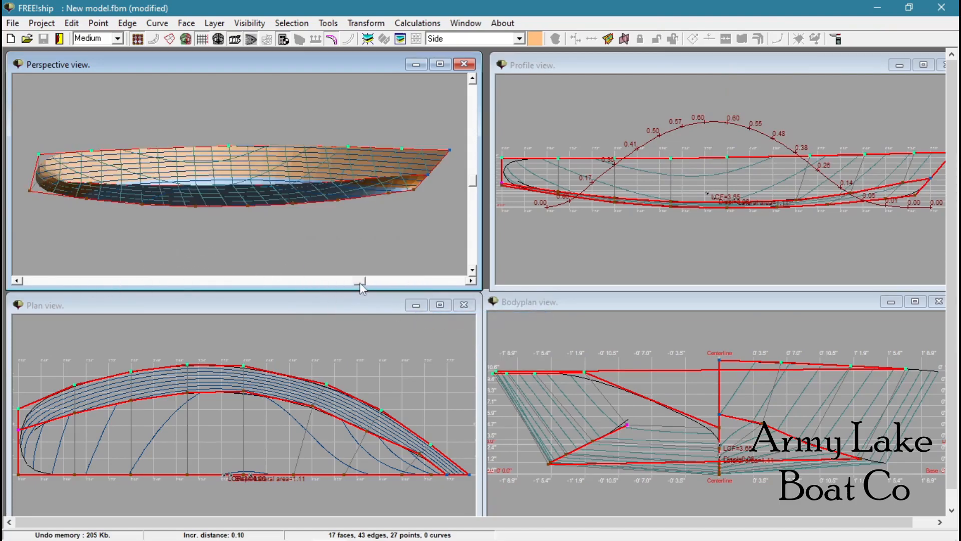
mouse_move(362, 284)
left_mouse_down()
mouse_move(427, 284)
mouse_move(412, 284)
left_mouse_up()
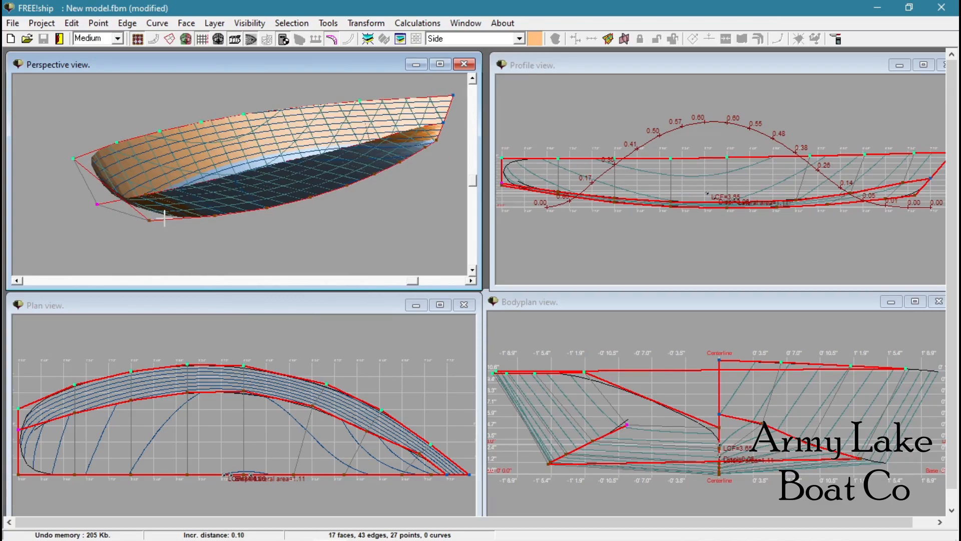
right_click(353, 225)
mouse_move(381, 289)
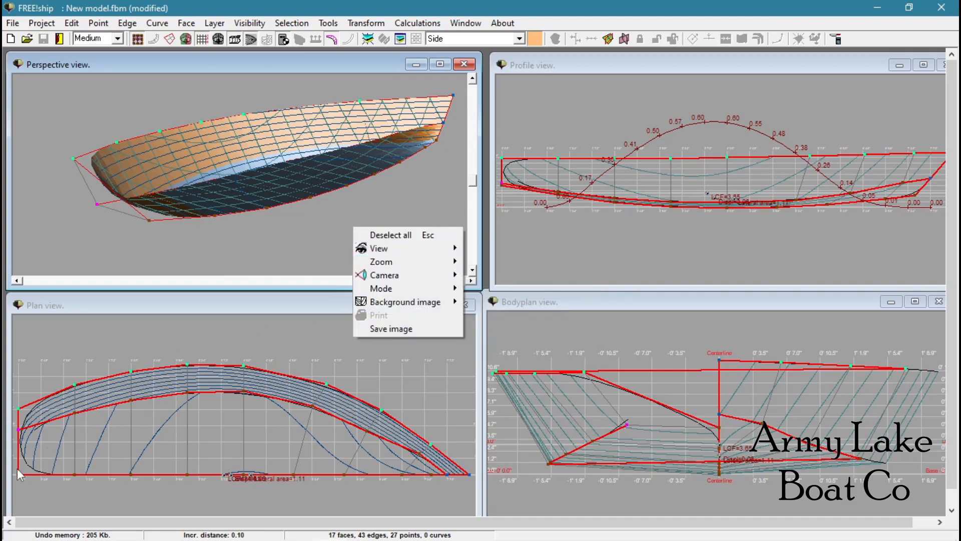
left_click(109, 343)
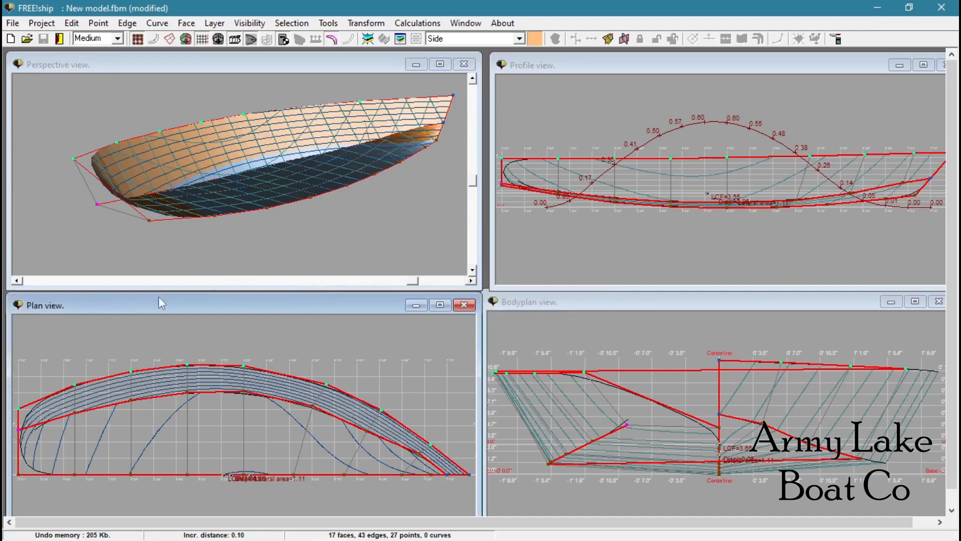
Step: Float the plan view and make the stern point at the keel a sharp Corner point
left_click_drag(159, 303, 536, 209)
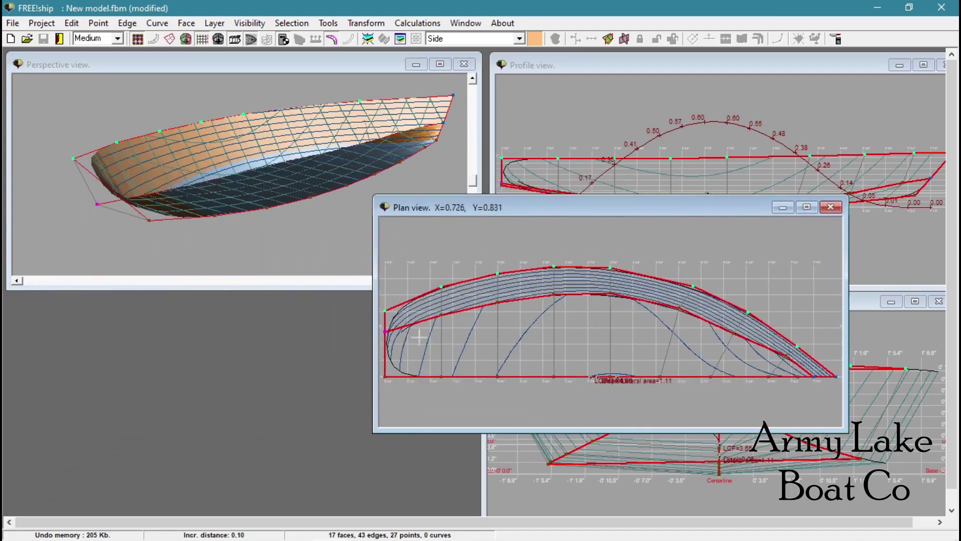
left_click(385, 375)
right_click(385, 377)
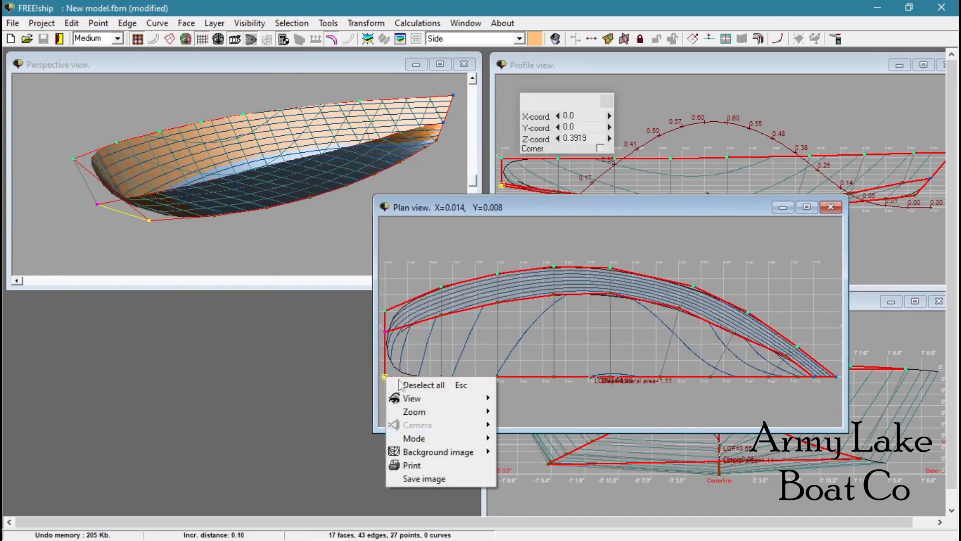
left_click(421, 383)
left_click(383, 377)
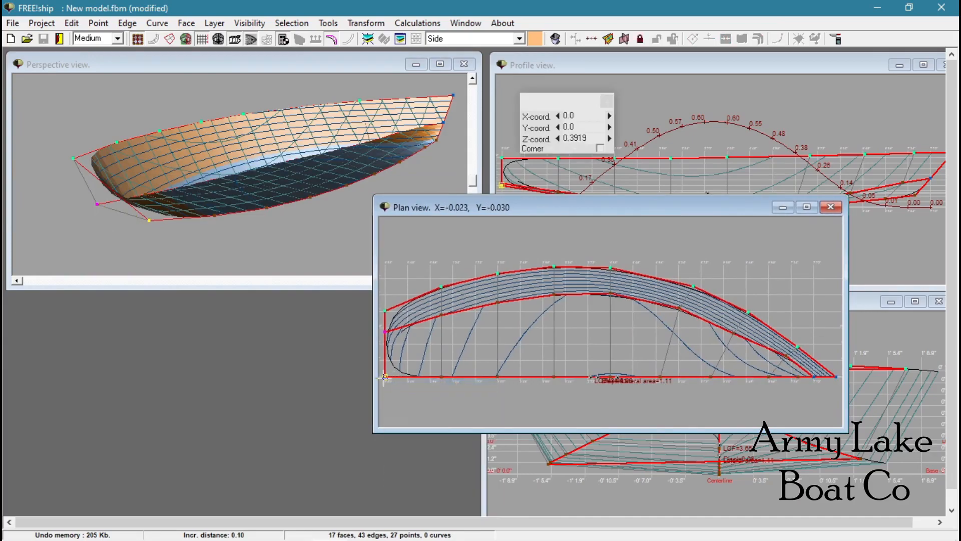
mouse_move(549, 101)
left_mouse_down()
mouse_move(453, 221)
mouse_move(423, 218)
left_mouse_up()
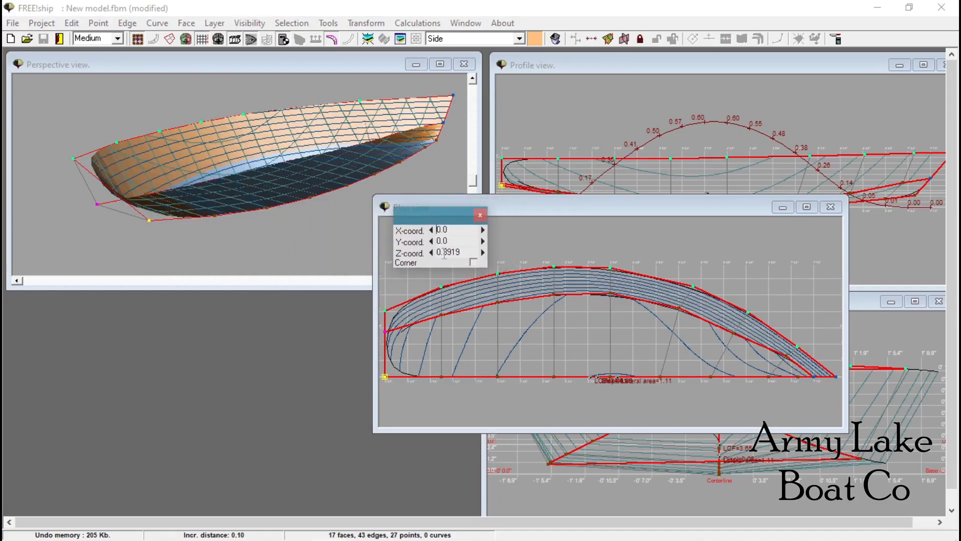
left_click(473, 261)
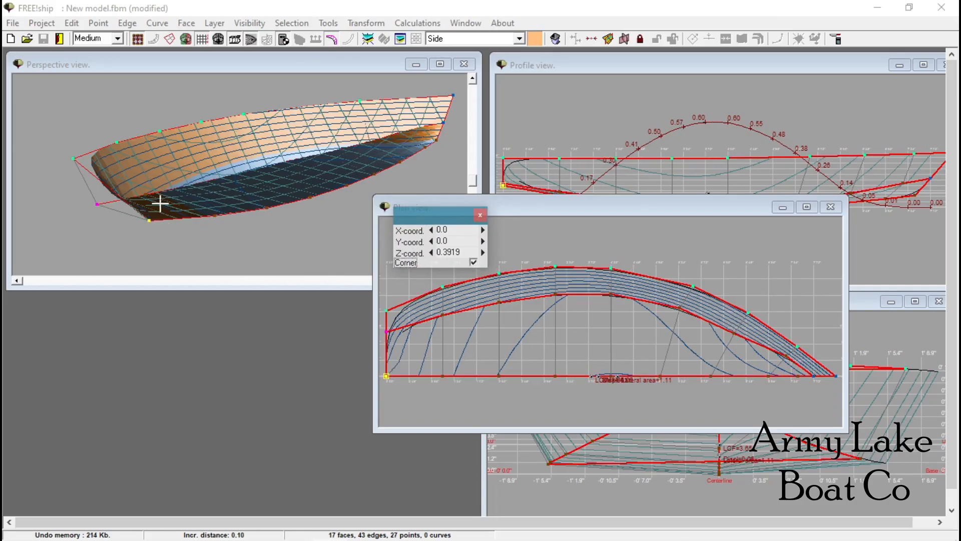
Step: Make the stern point above the keel point a Corner point as well
left_click(266, 69)
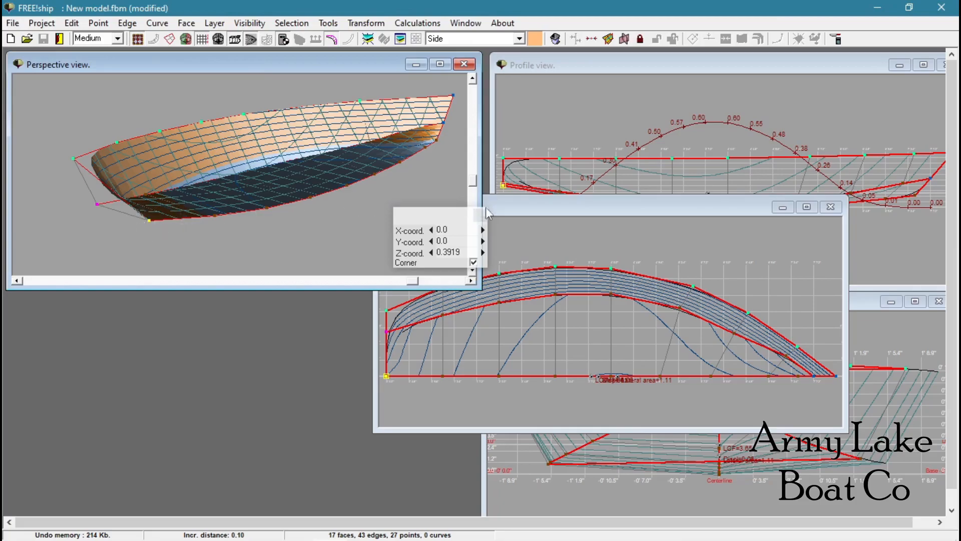
left_click(516, 206)
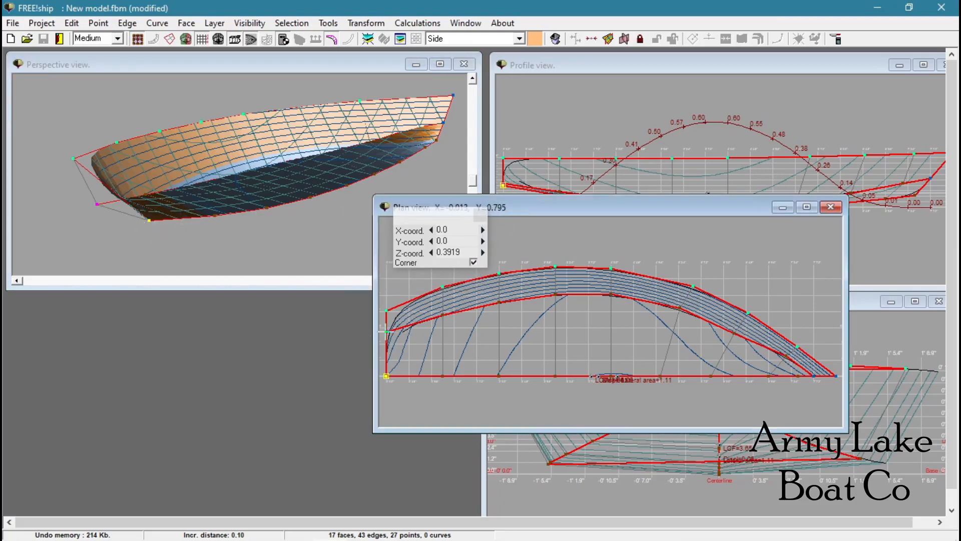
left_click(386, 311)
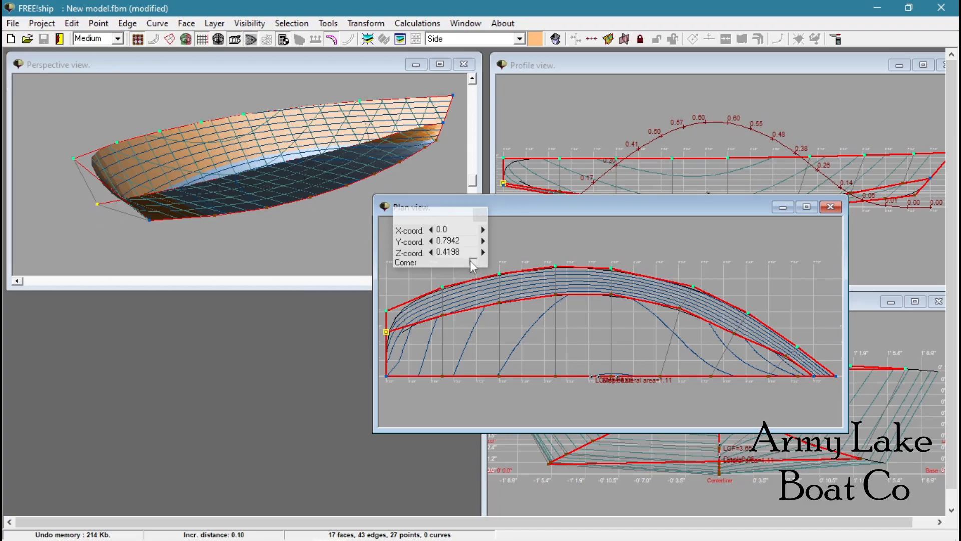
left_click(472, 263)
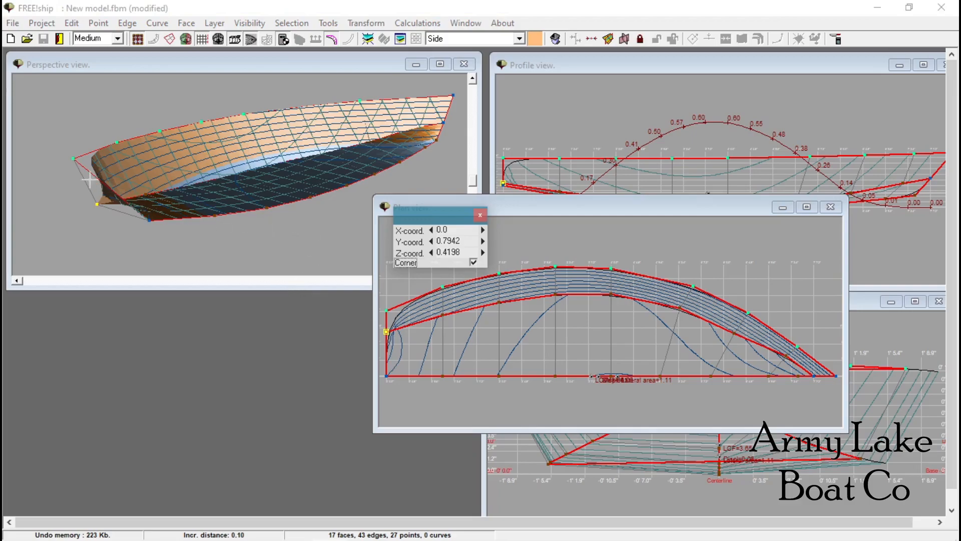
Step: Make the sheer point at the transom a Corner point and return the plan view to its quadrant
left_click(73, 159)
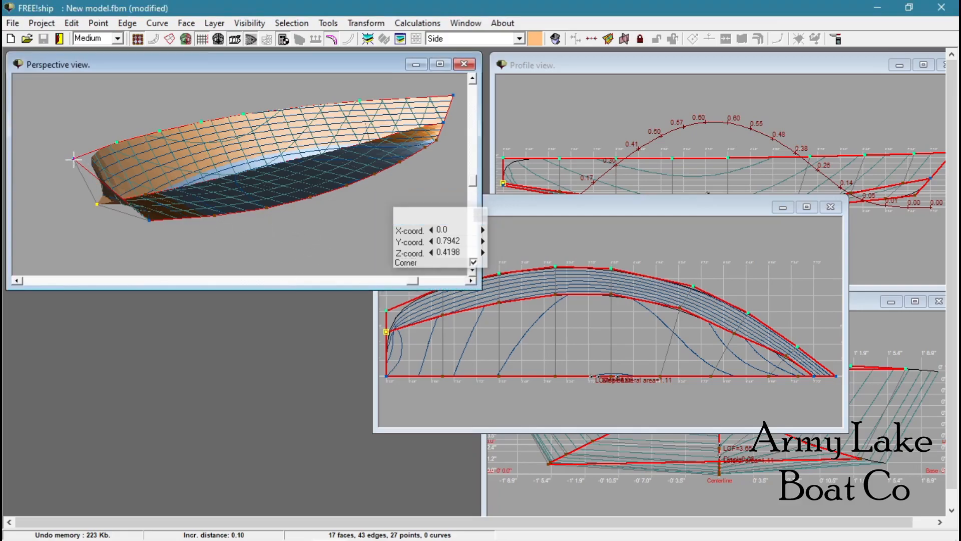
left_click_drag(529, 211, 311, 271)
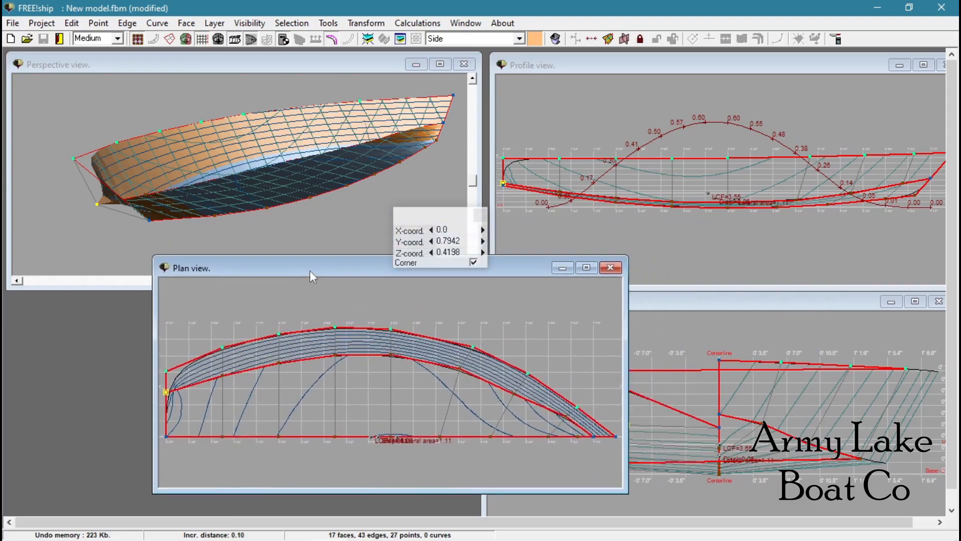
left_click(166, 372)
left_click(473, 261)
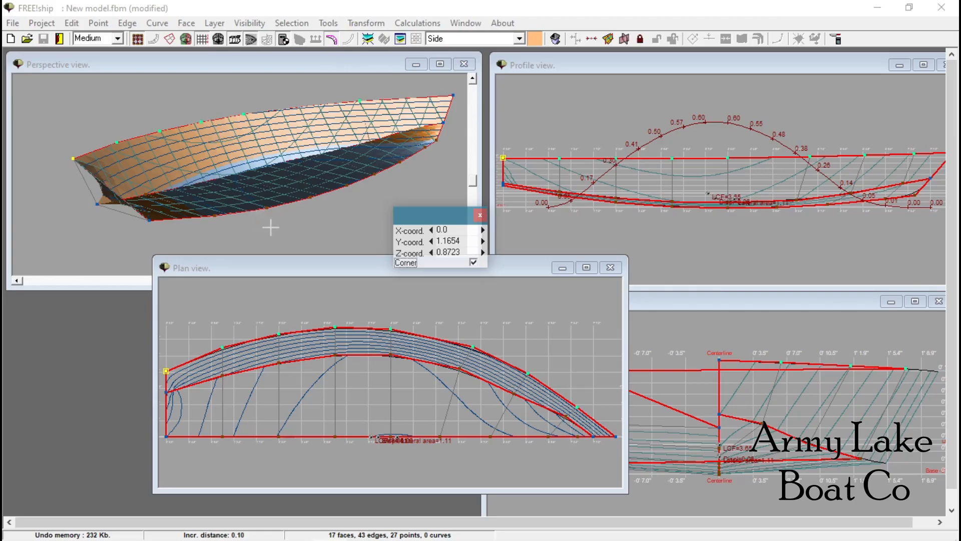
left_click_drag(338, 262, 177, 311)
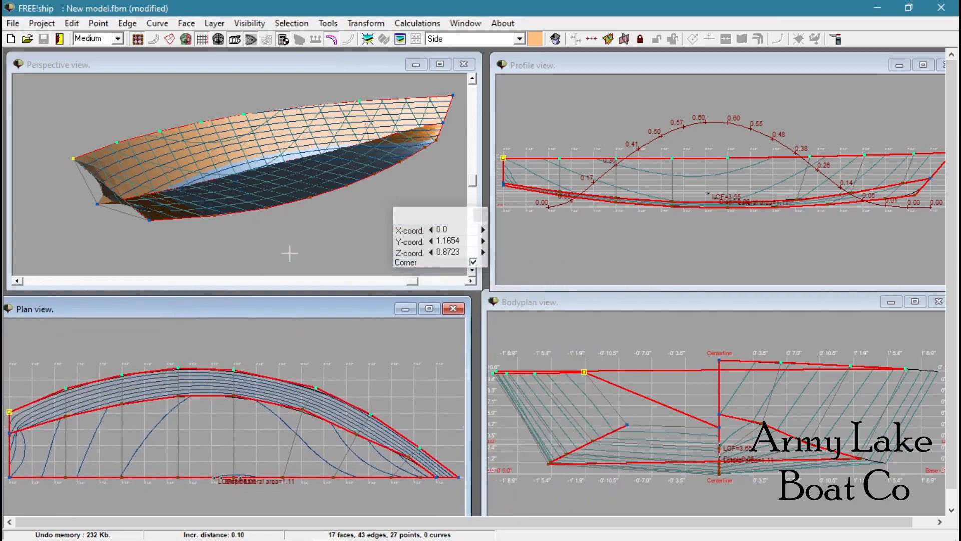
mouse_move(473, 186)
left_mouse_down()
mouse_move(471, 173)
mouse_move(465, 186)
left_mouse_up()
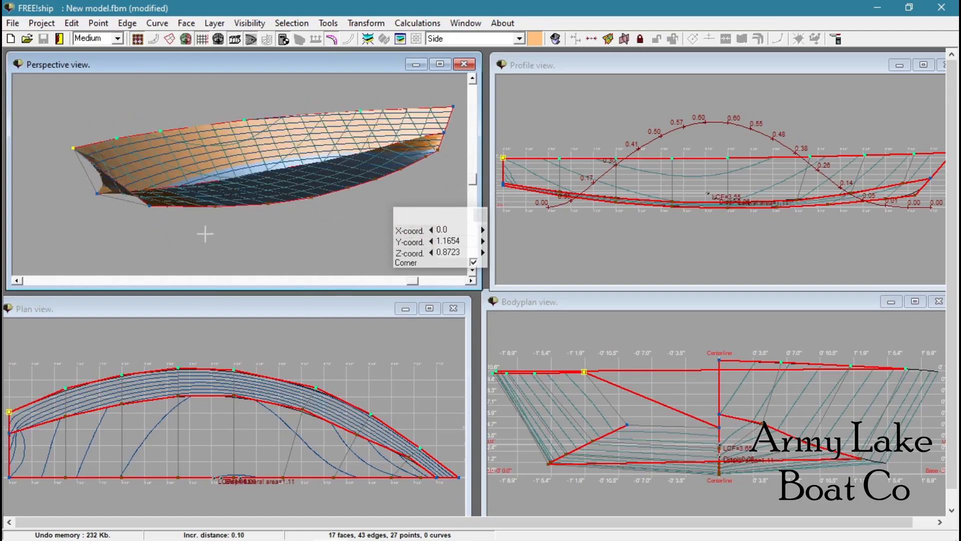
Step: Deselect all so the transom point's coordinate panel disappears
right_click(120, 199)
left_click(139, 211)
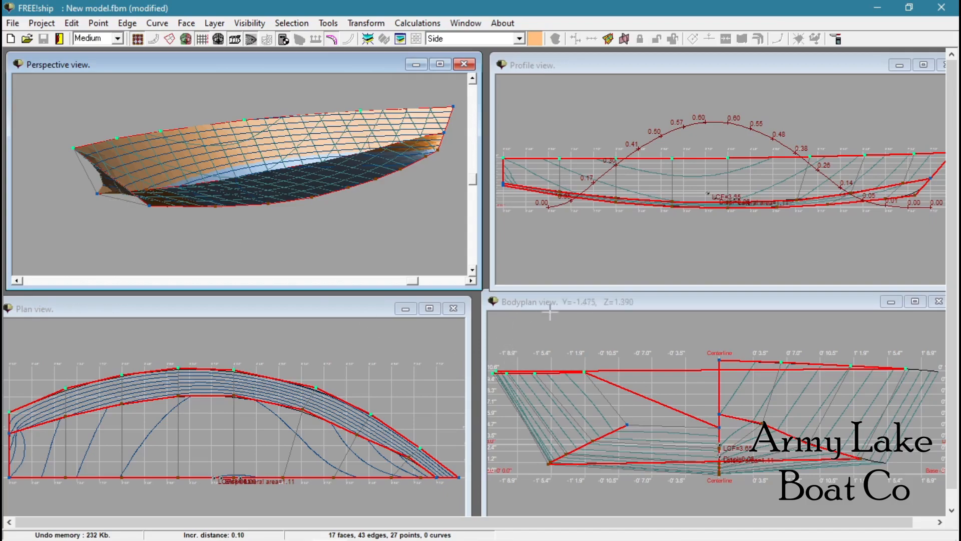
Step: Float the body plan view, select the diagonal and horizontal inner edges and set them as crease edges
left_click_drag(644, 301, 236, 103)
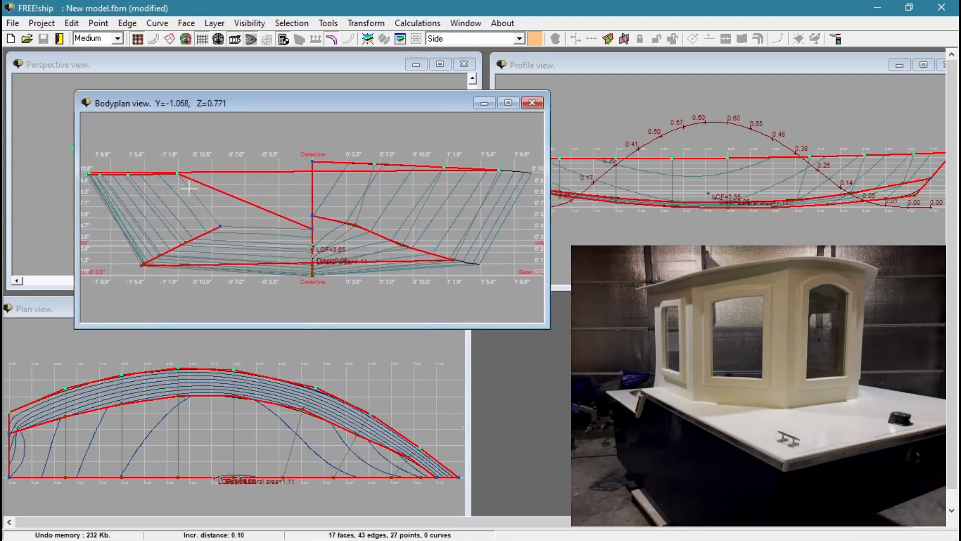
left_click(199, 201)
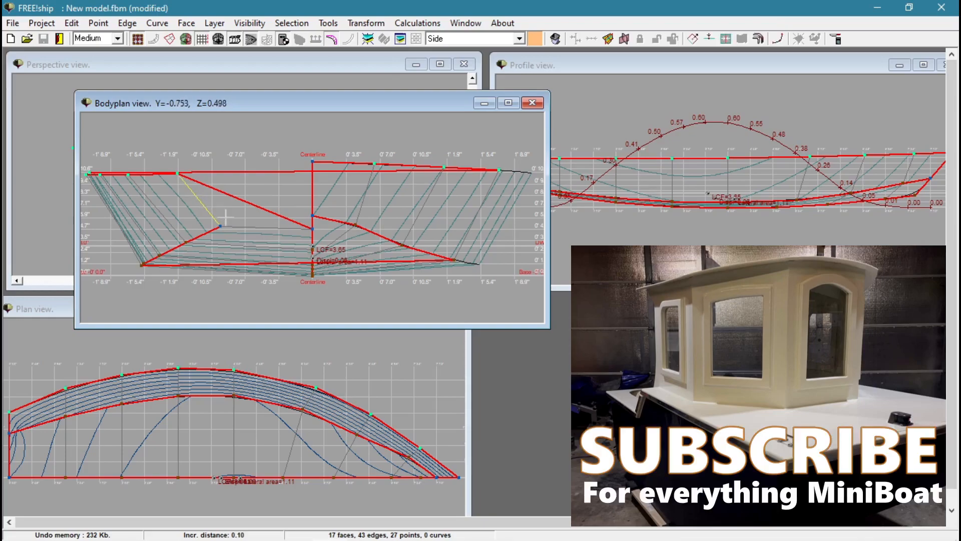
left_click(241, 227)
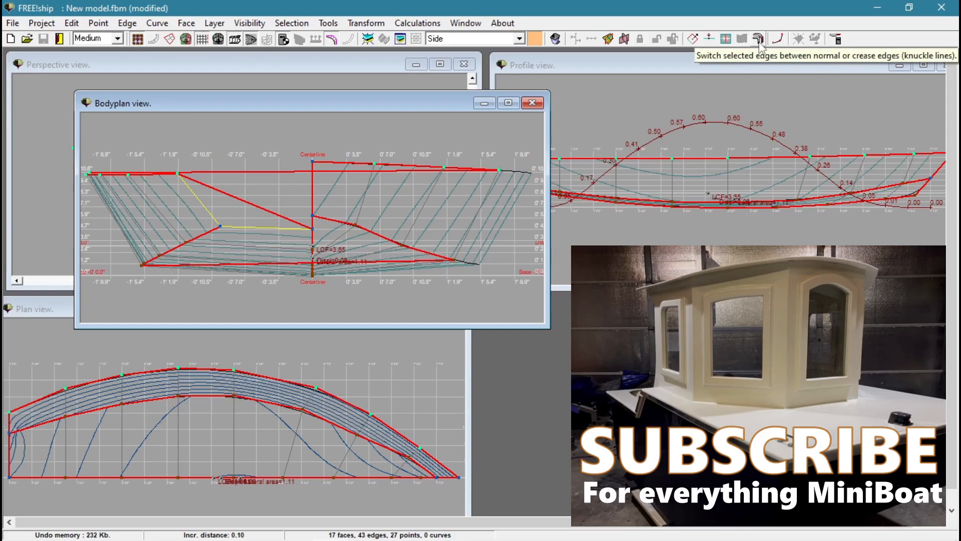
left_click(759, 39)
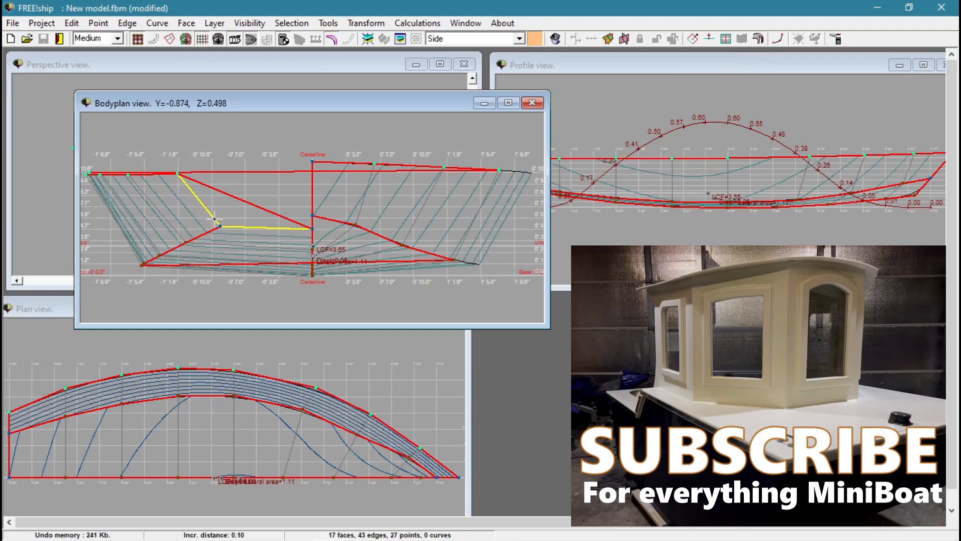
Step: Drag the body plan and perspective windows back into their quadrants of the four-view layout
left_click_drag(453, 103, 807, 275)
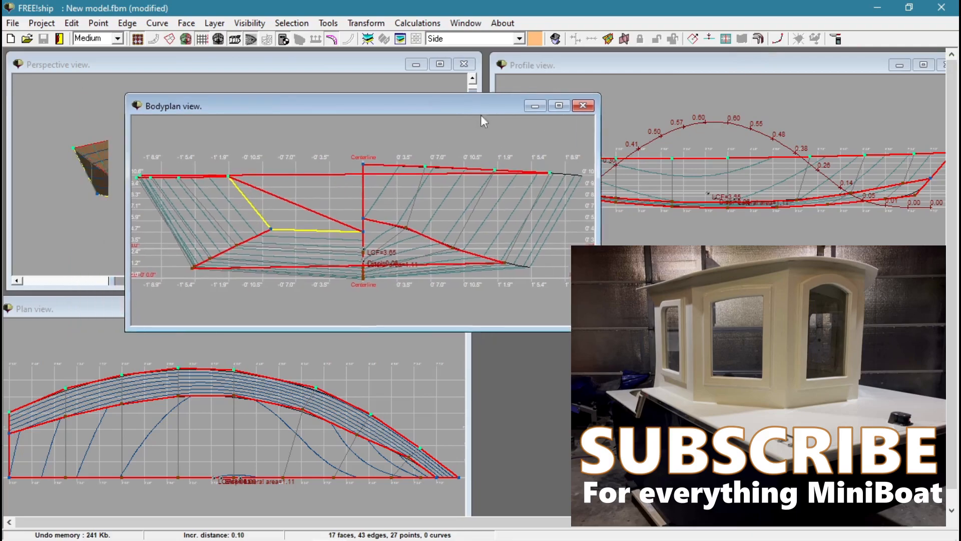
left_click_drag(527, 276, 572, 307)
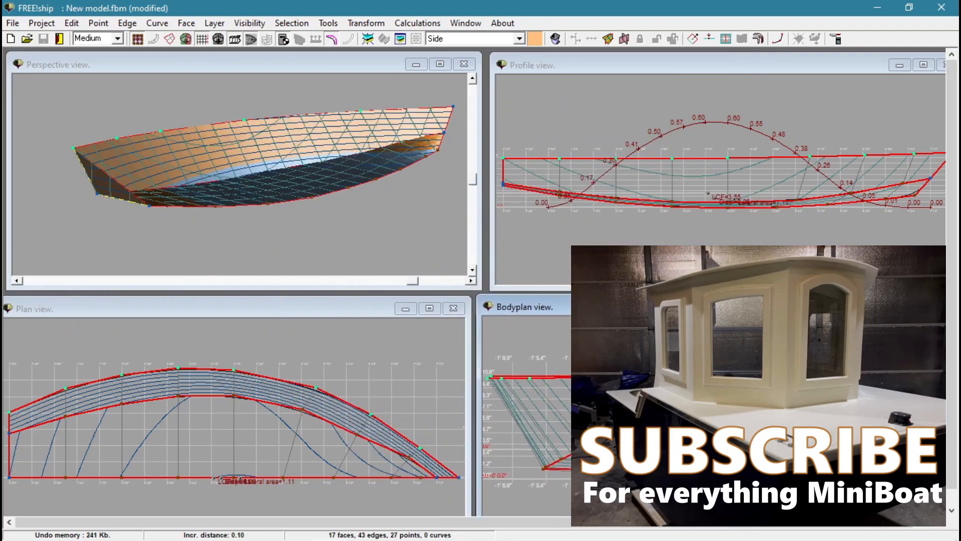
left_click_drag(258, 65, 327, 70)
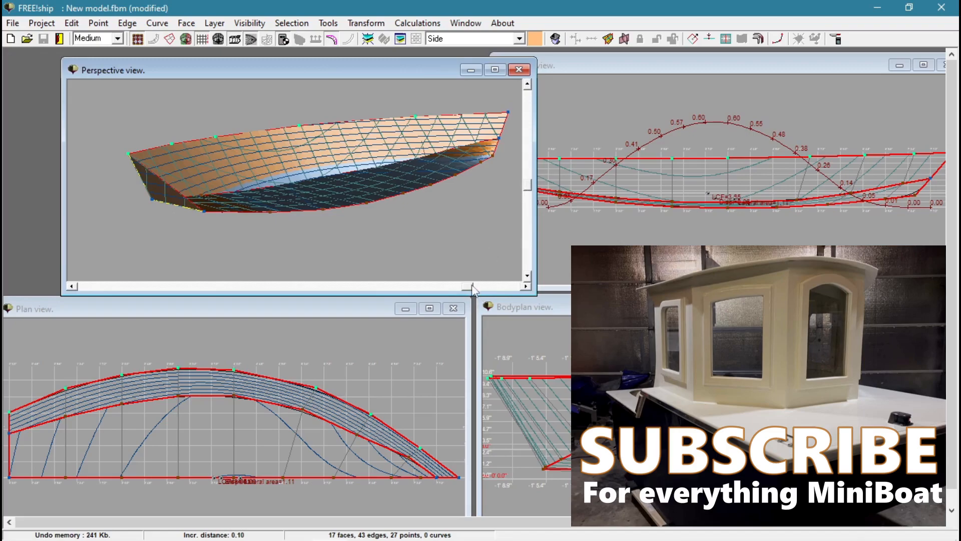
mouse_move(468, 288)
left_mouse_down()
mouse_move(434, 288)
mouse_move(482, 287)
left_mouse_up()
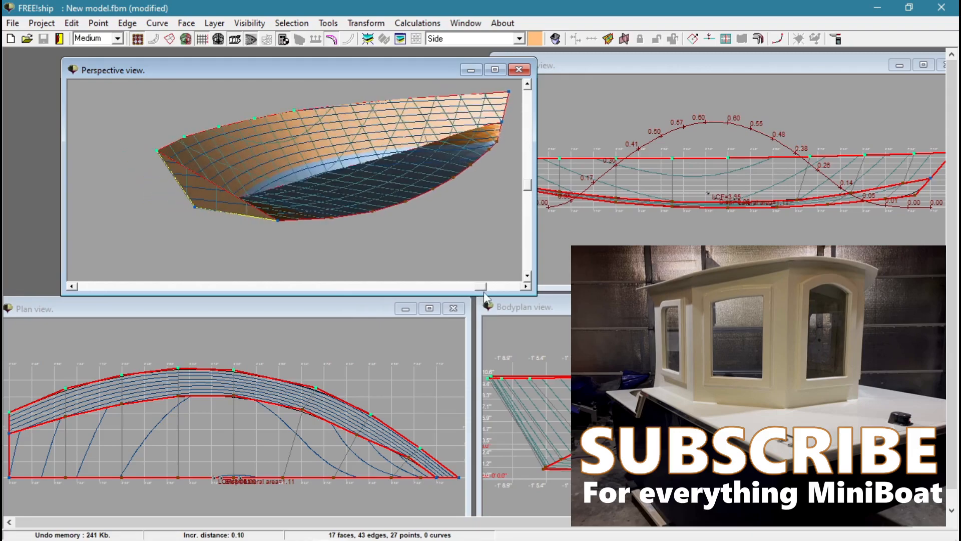
left_click_drag(483, 288, 437, 288)
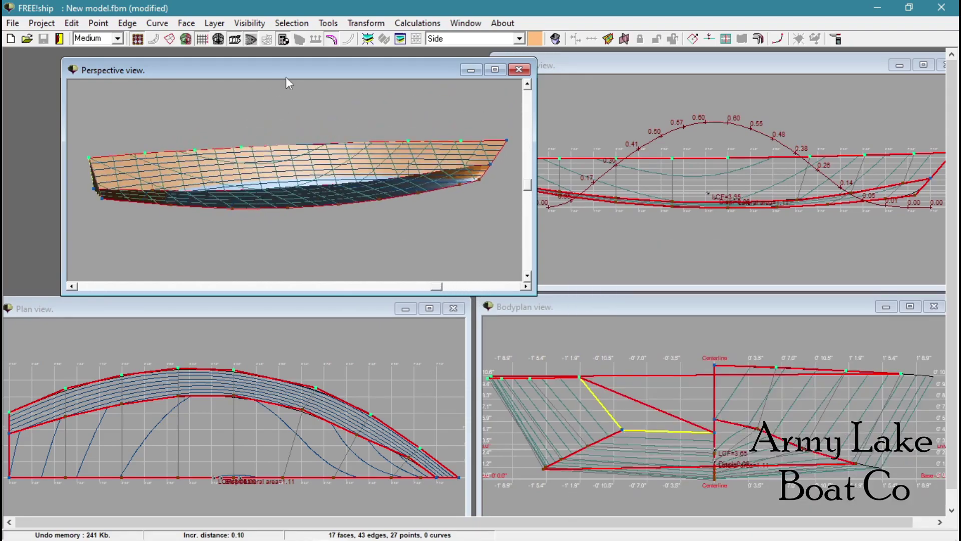
left_click_drag(286, 77, 229, 65)
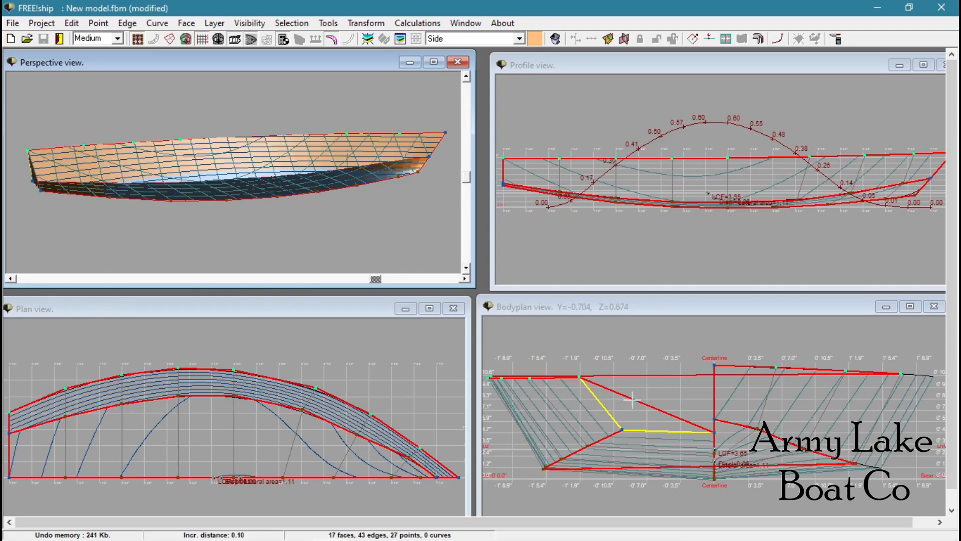
Step: Float the body plan, deselect all, then select only the diagonal edge from sheer to centreline for the Edge menu
left_click_drag(644, 307, 423, 190)
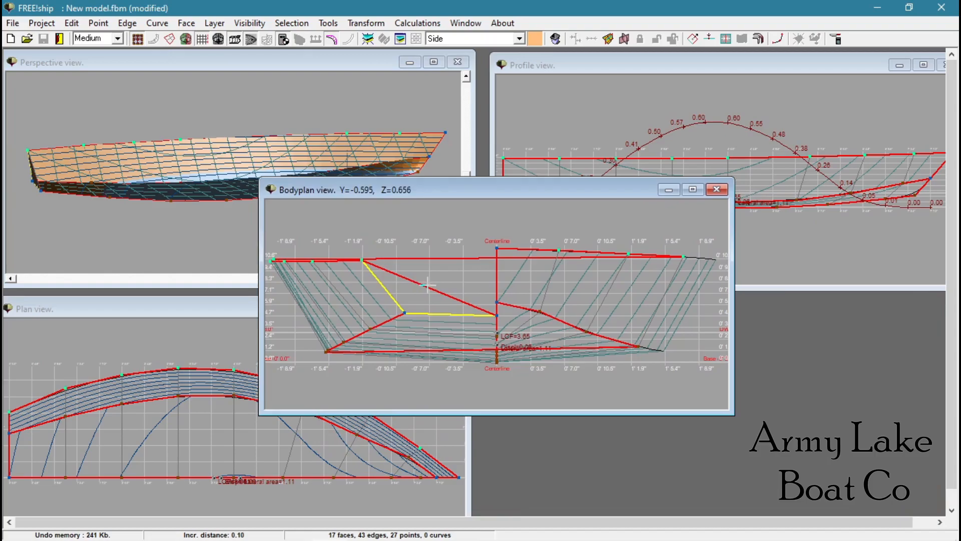
left_click(427, 285)
right_click(426, 286)
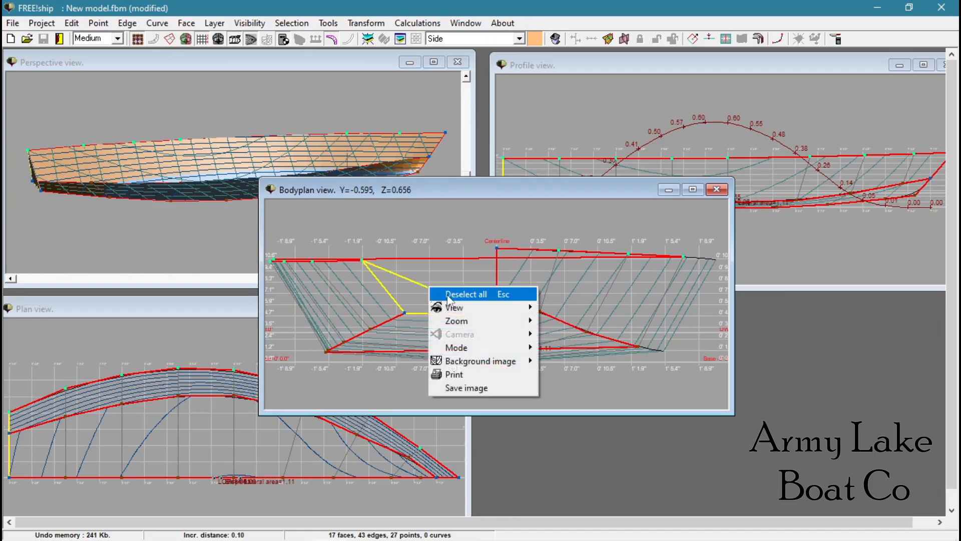
left_click(451, 293)
left_click(423, 287)
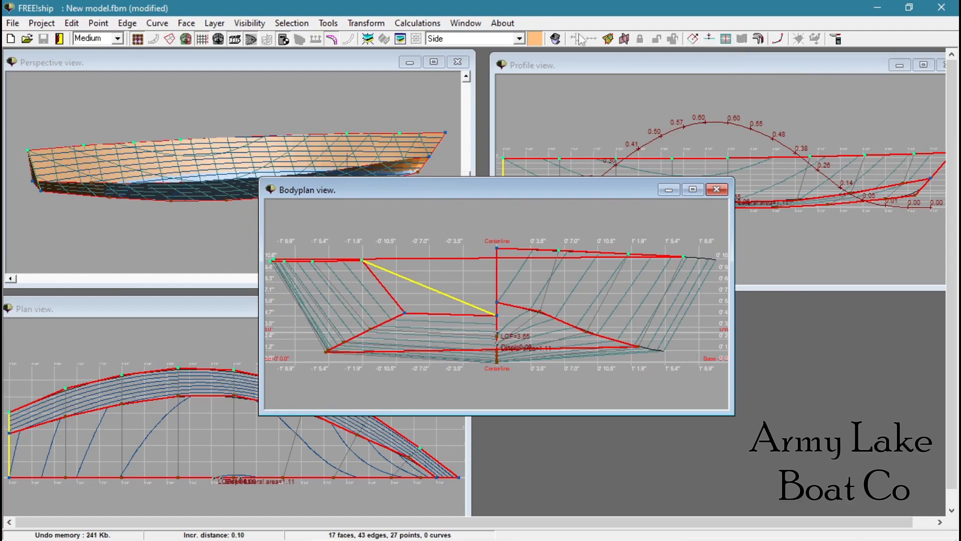
left_click(132, 28)
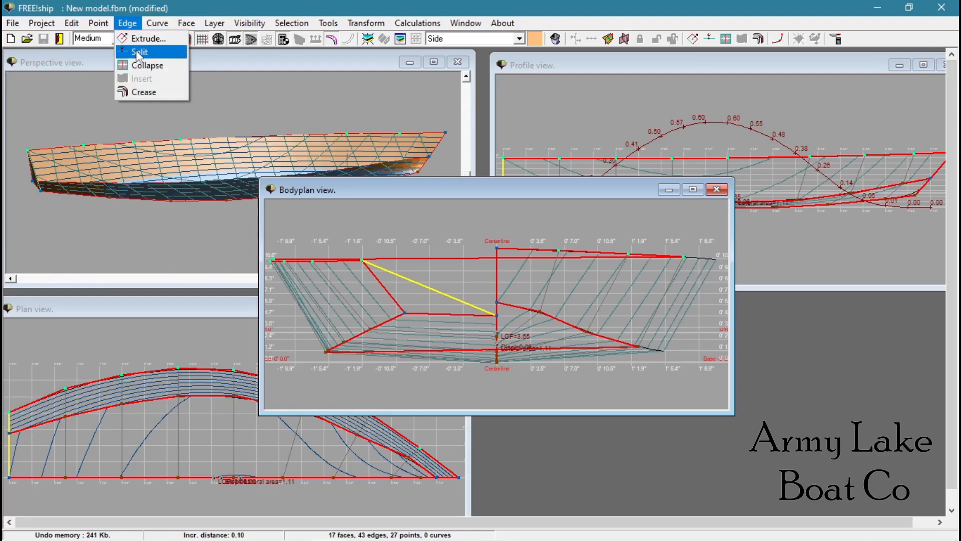
Step: Split the selected edge with a new point, drag it up toward the centreline and make it a Corner
left_click(137, 54)
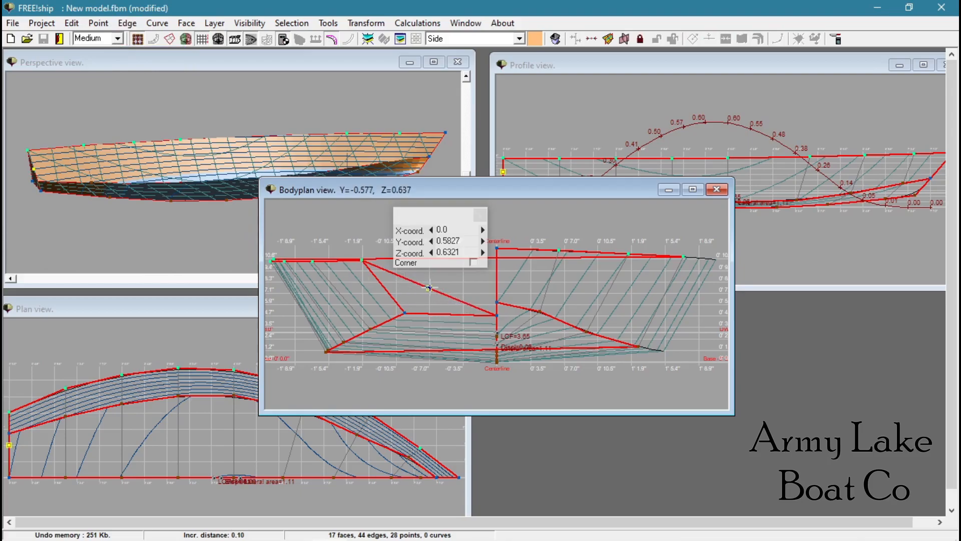
left_click_drag(430, 288, 496, 265)
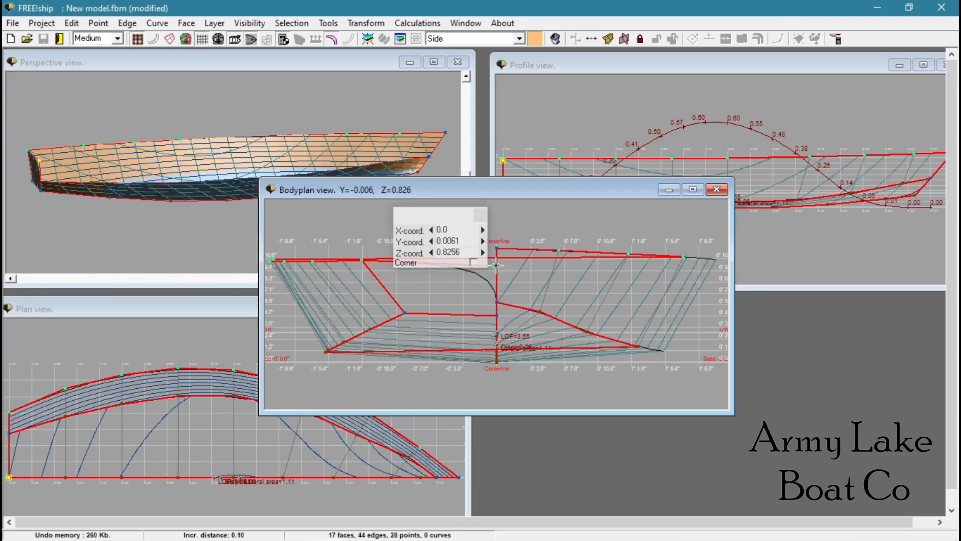
left_click_drag(451, 217, 411, 199)
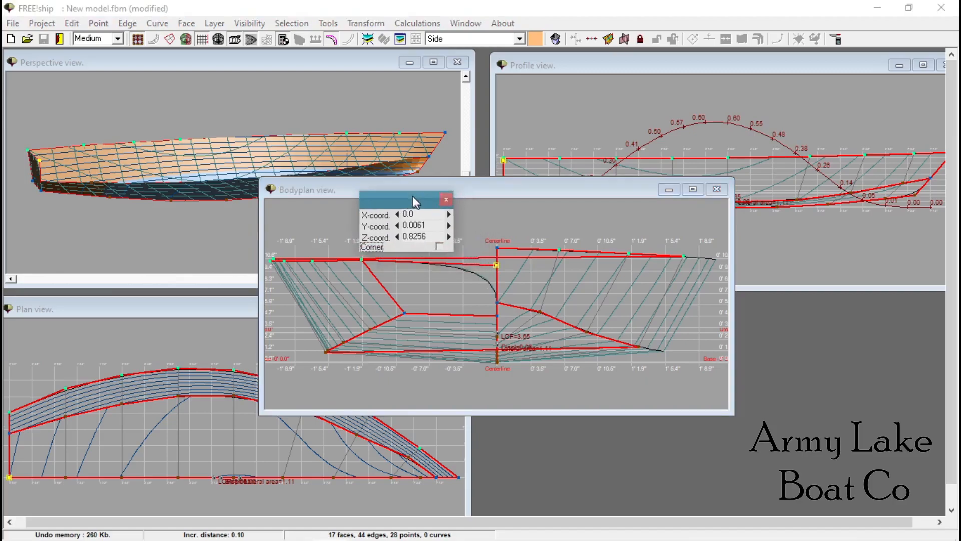
left_click(436, 246)
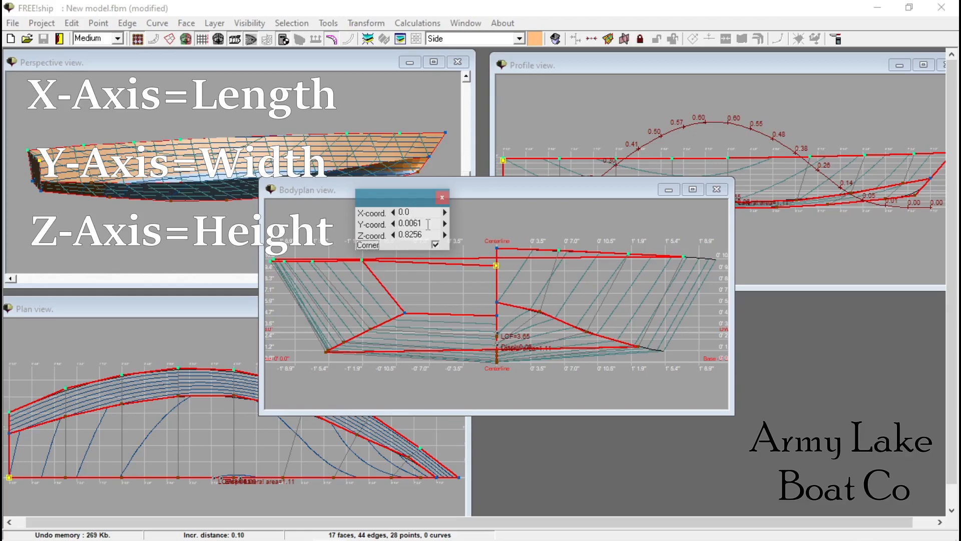
Step: Raise the new centreline sheer point's height to 0.9256 and dock the body plan view back
double_click(411, 224)
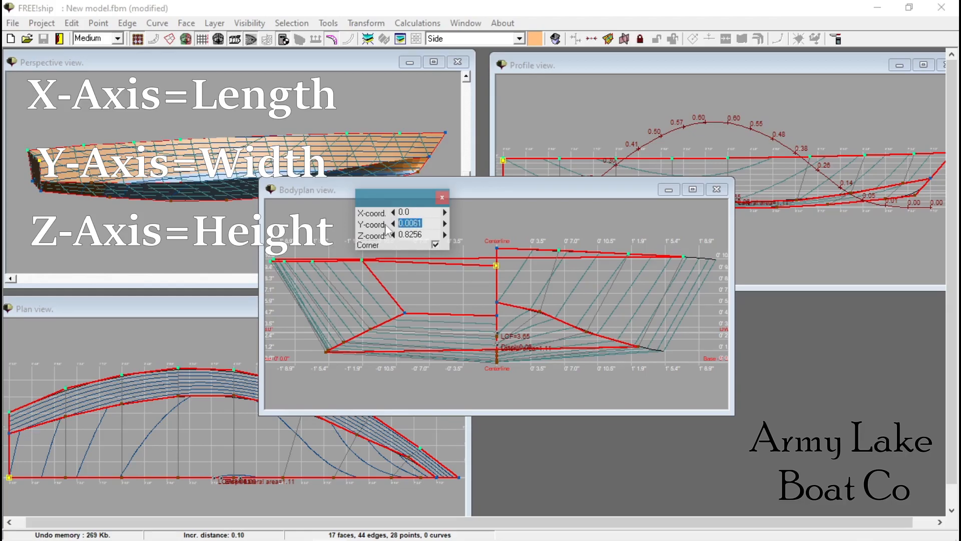
type("0")
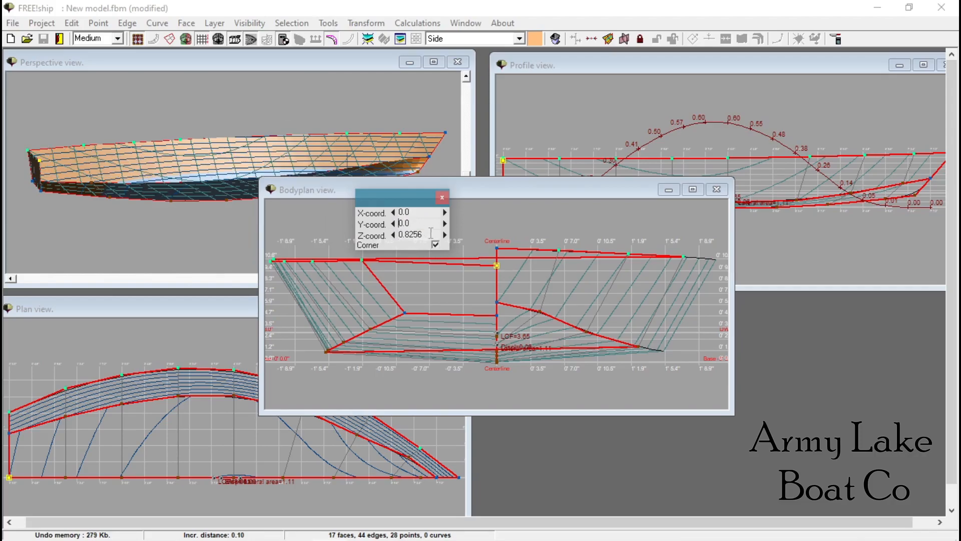
left_click(445, 235)
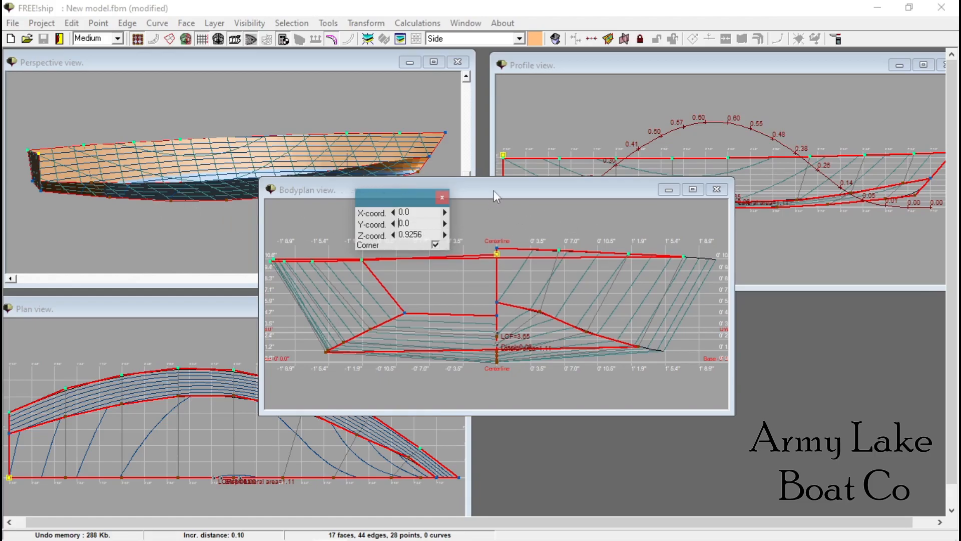
left_click_drag(486, 190, 713, 312)
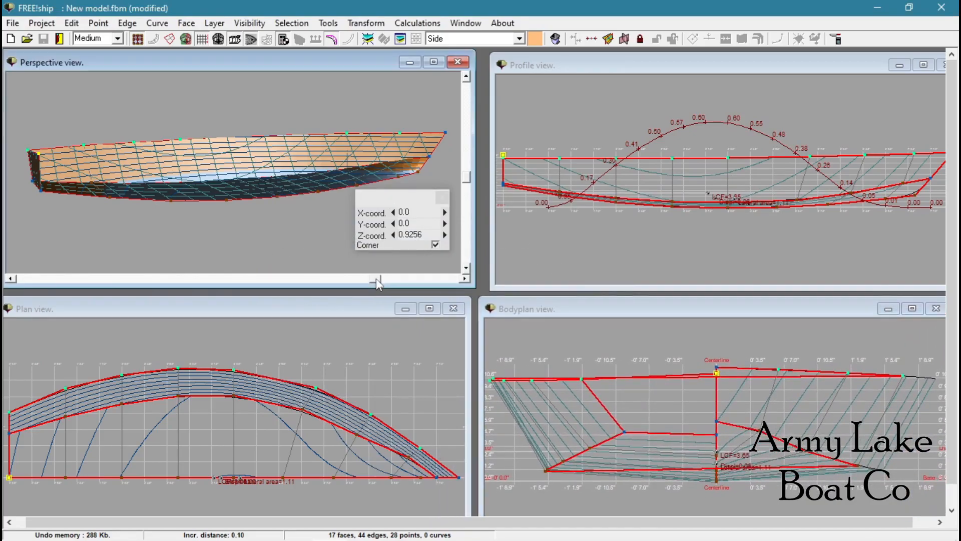
left_click_drag(375, 280, 411, 281)
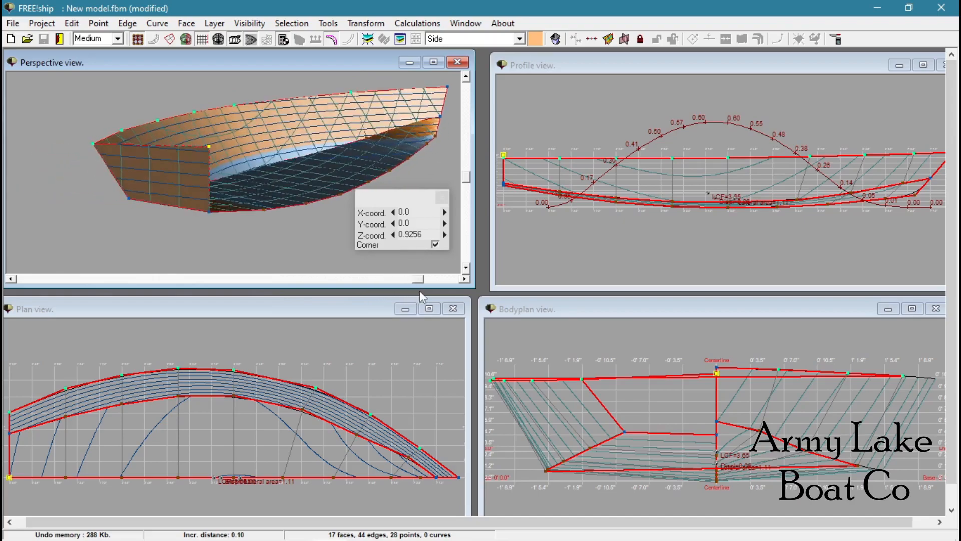
mouse_move(411, 281)
left_mouse_down()
mouse_move(374, 280)
mouse_move(399, 281)
left_mouse_up()
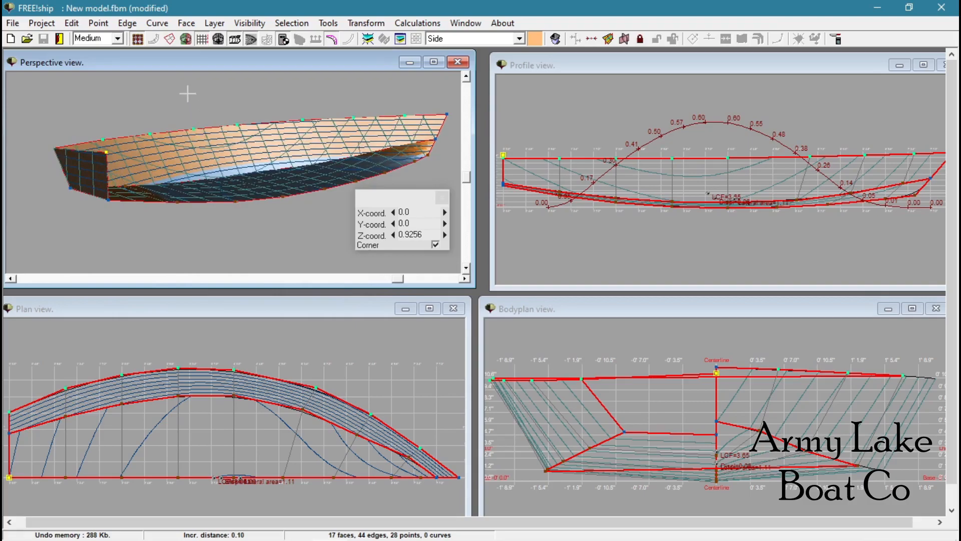
Step: Show both port and starboard sides of the hull model
left_click(186, 39)
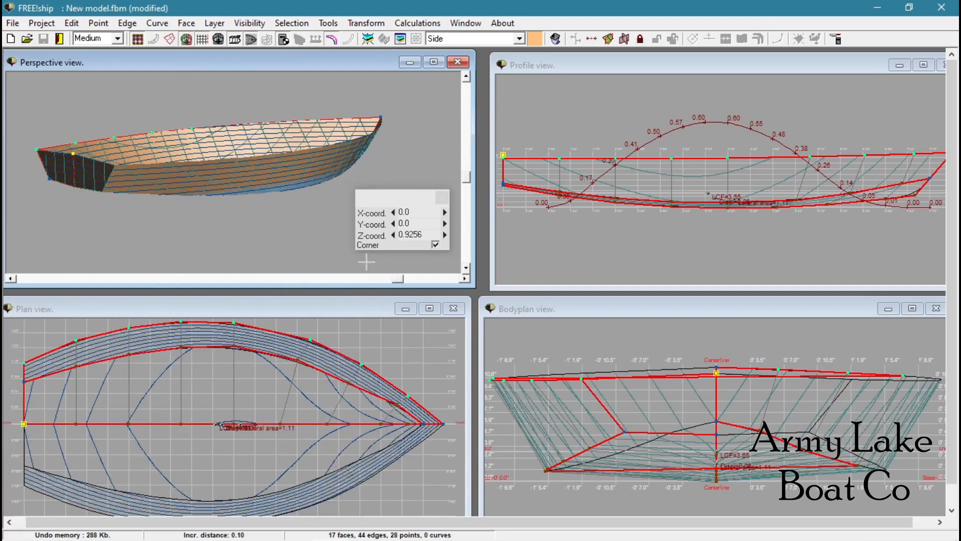
mouse_move(397, 281)
left_mouse_down()
mouse_move(239, 280)
mouse_move(405, 282)
left_mouse_up()
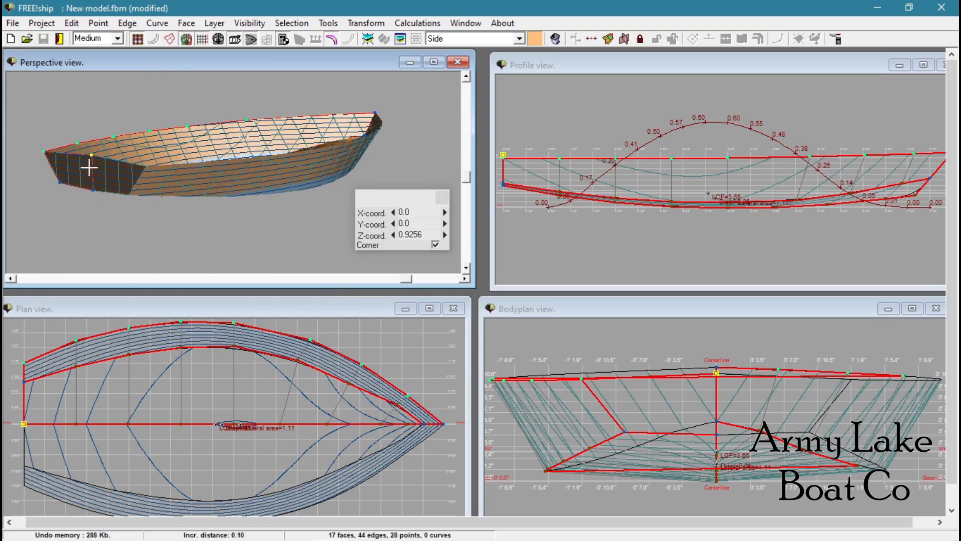
Step: Display the perspective view as a wireframe with the control net's interior edges shown
right_click(192, 83)
mouse_move(221, 145)
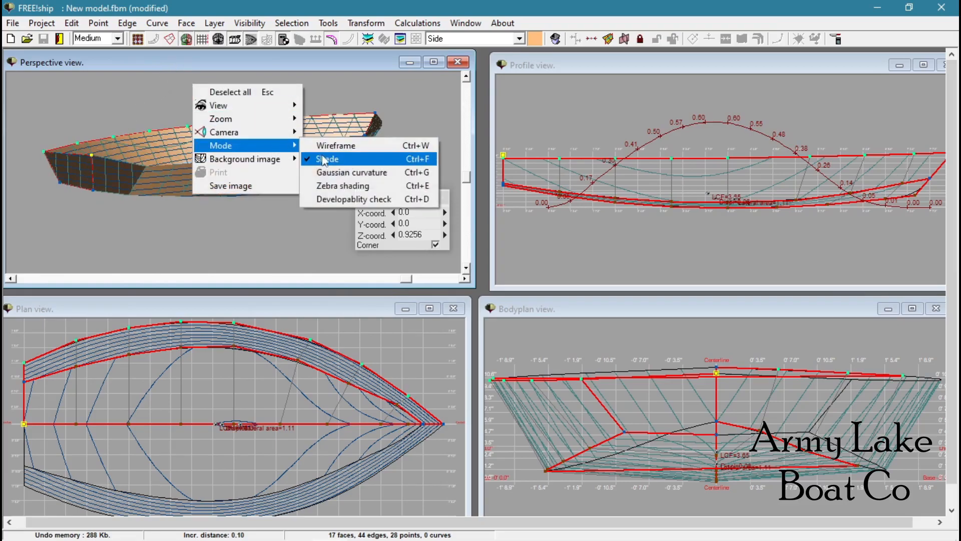
left_click(336, 146)
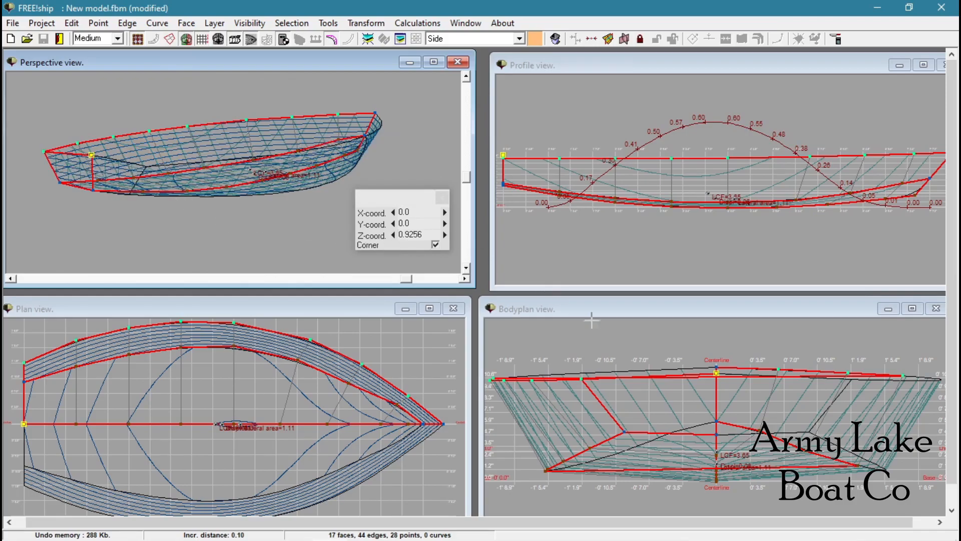
left_click(170, 39)
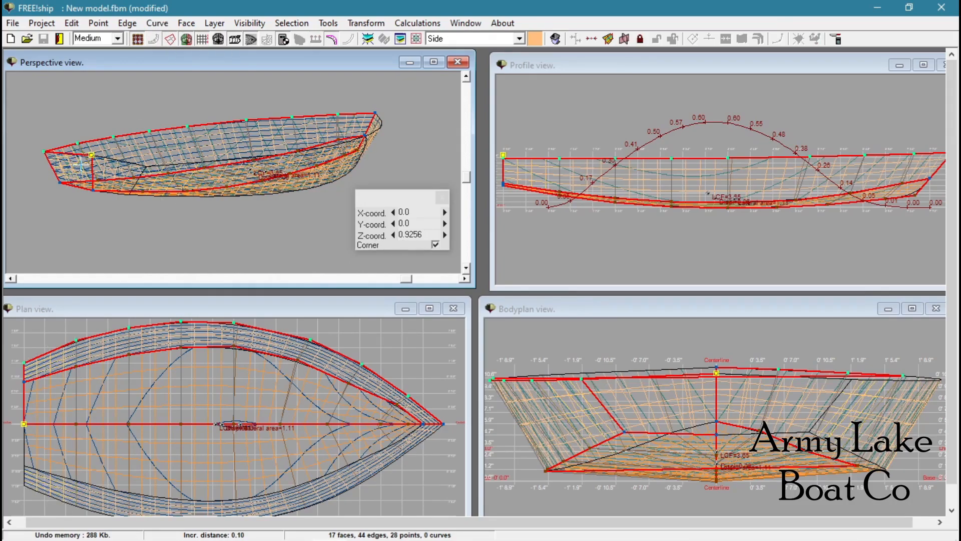
Step: Select the transom face, clearing the mistakenly picked hull faces first
left_click(534, 380)
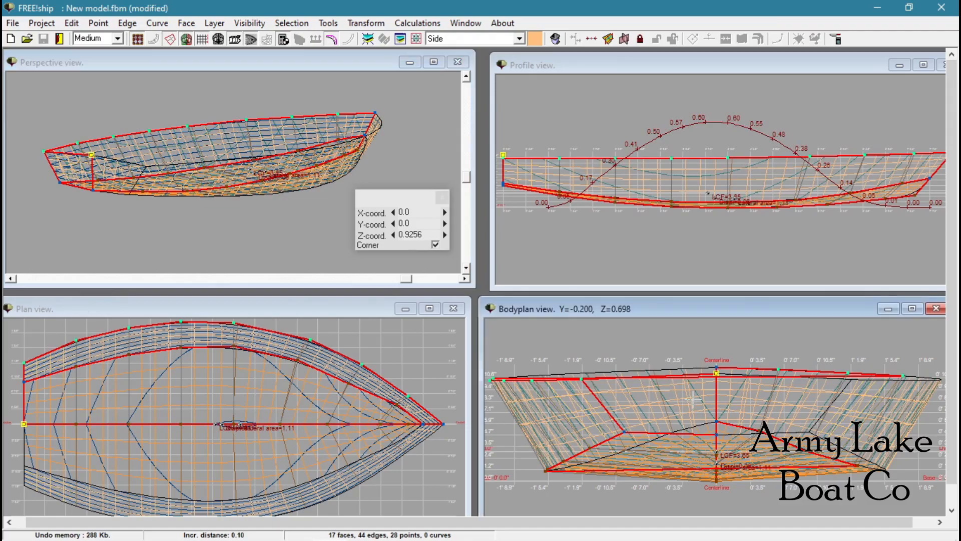
left_click(695, 402)
left_click(690, 412)
left_click_drag(407, 279, 278, 300)
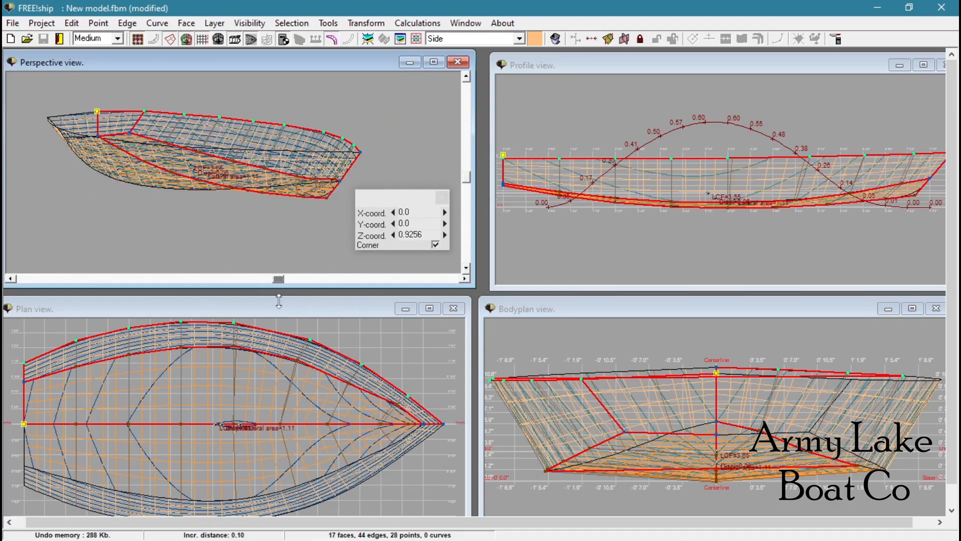
left_click(86, 123)
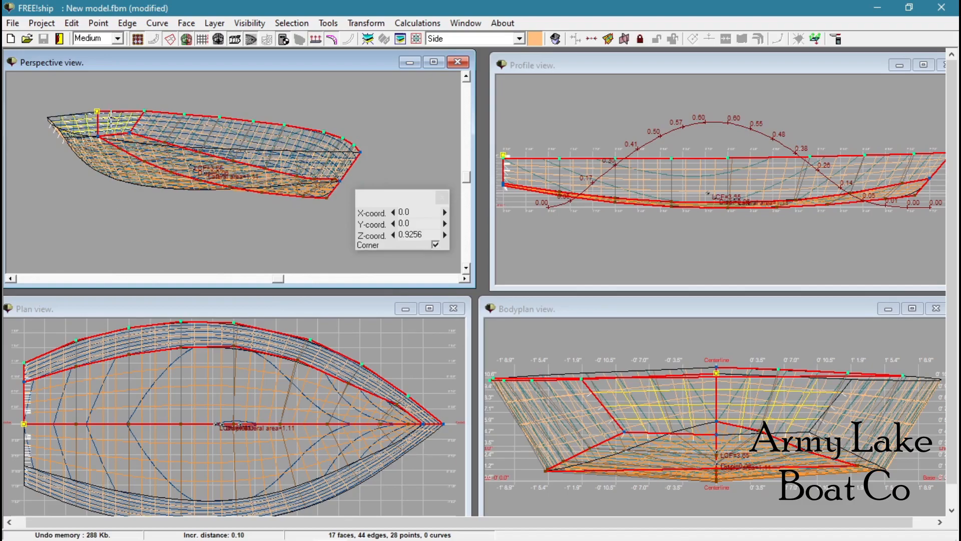
Step: Auto-group the transom face into a new layer and rename Layer 2 to 'Transom'
left_click(415, 41)
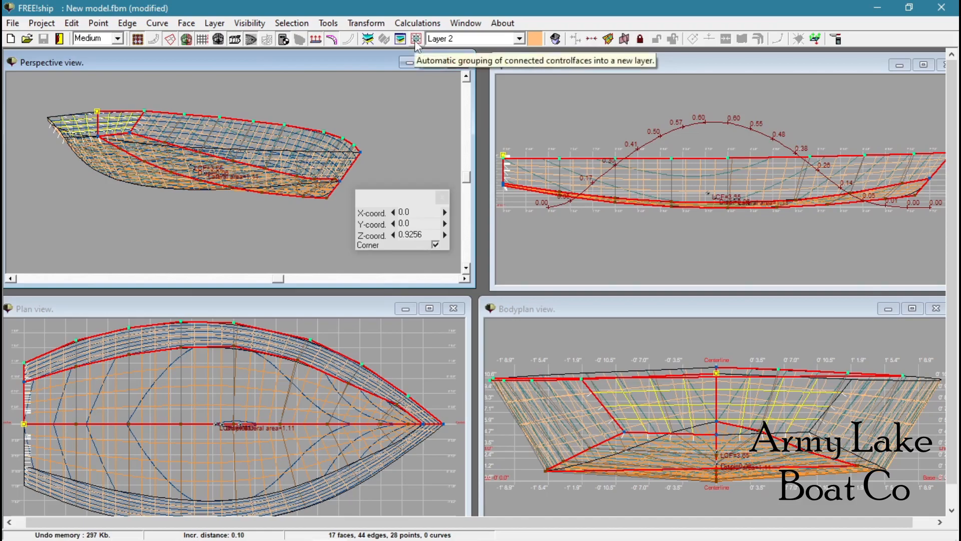
left_click(215, 22)
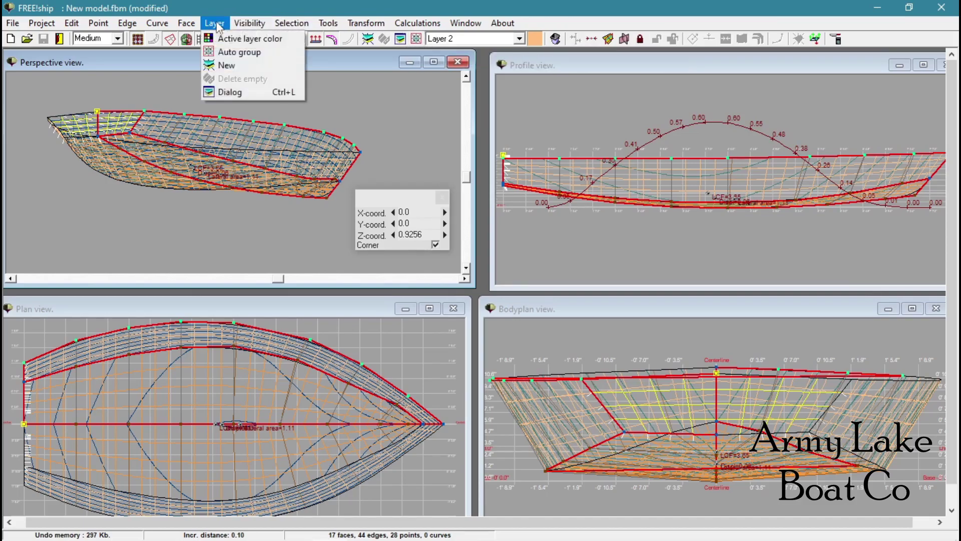
left_click(221, 96)
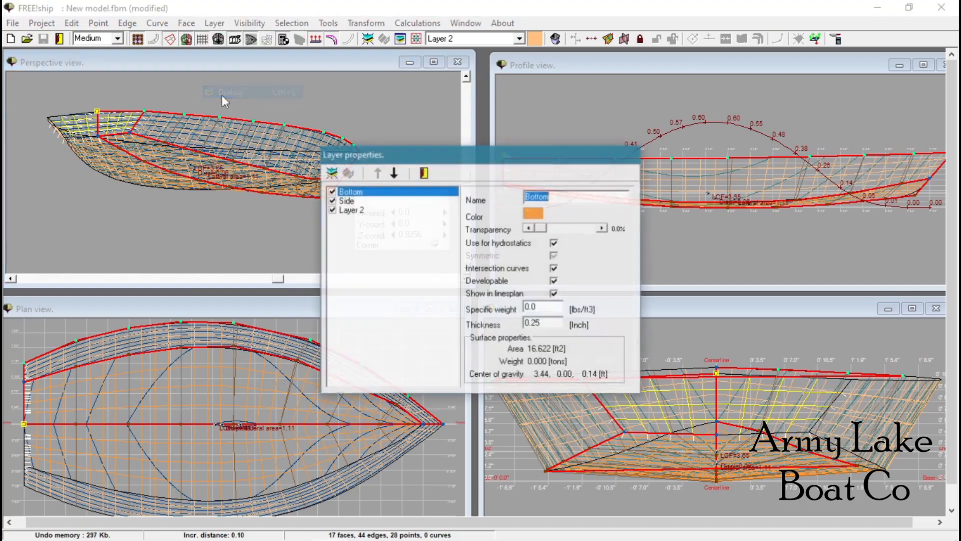
left_click(352, 211)
left_click_drag(552, 196, 479, 205)
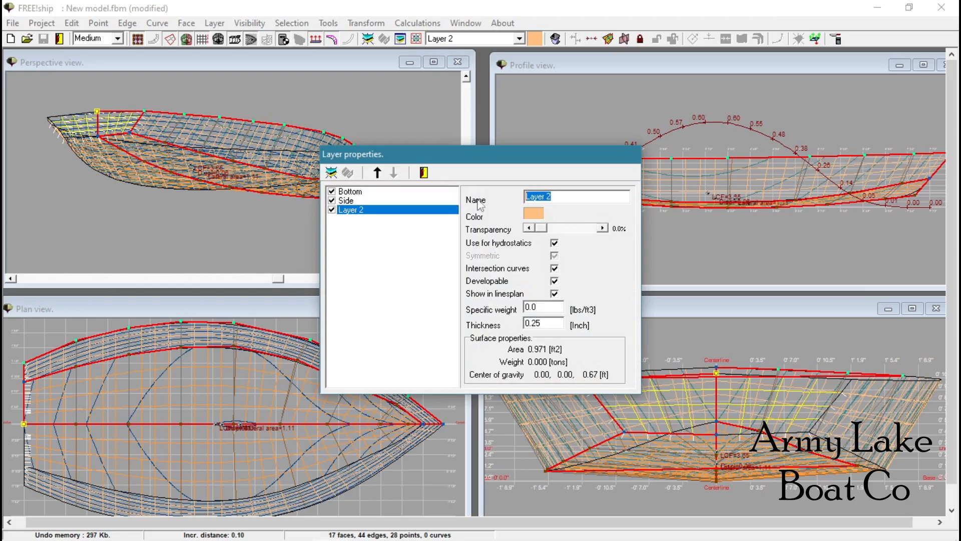
type("Tr")
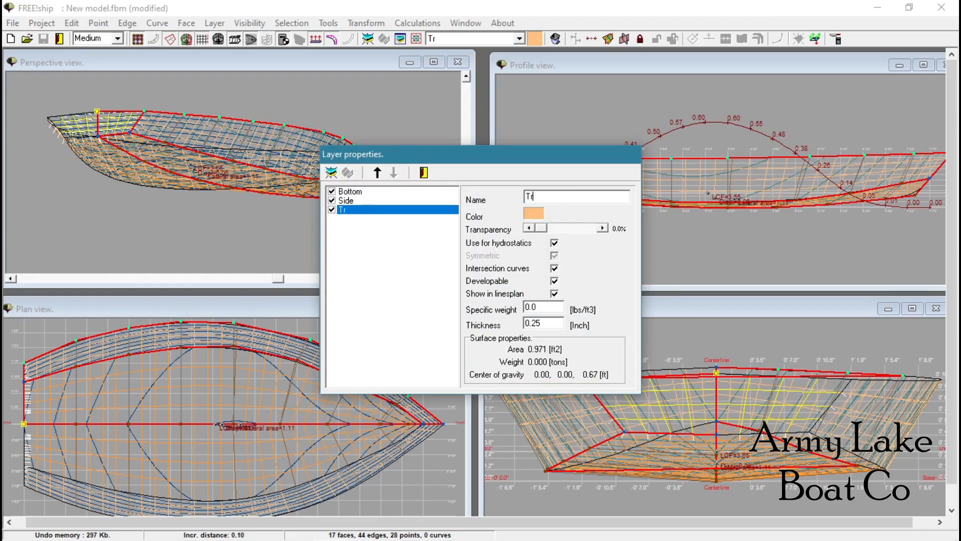
type("ansom")
left_click(424, 173)
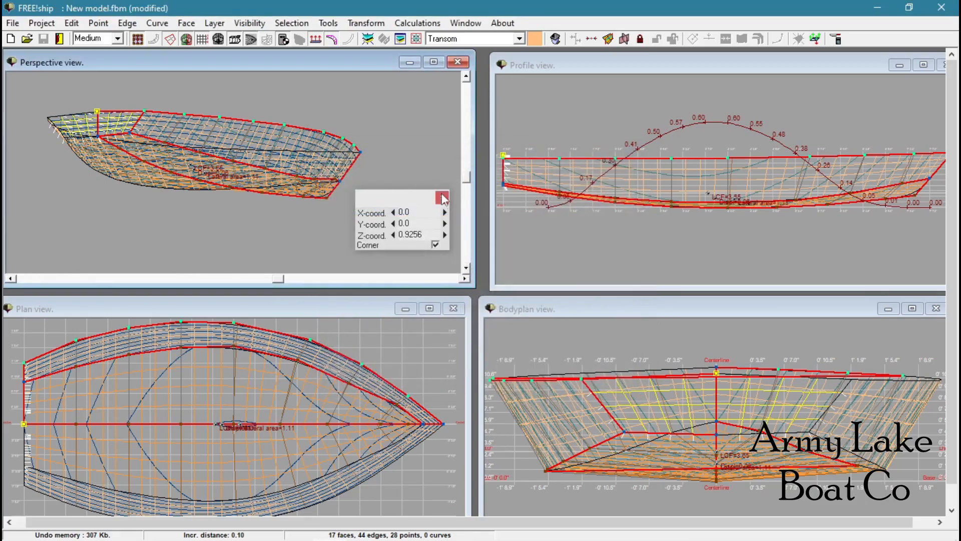
left_click(442, 198)
Step: Develop the hull plates and hide the Bottom and Side panels so only Transom shows
left_click(329, 23)
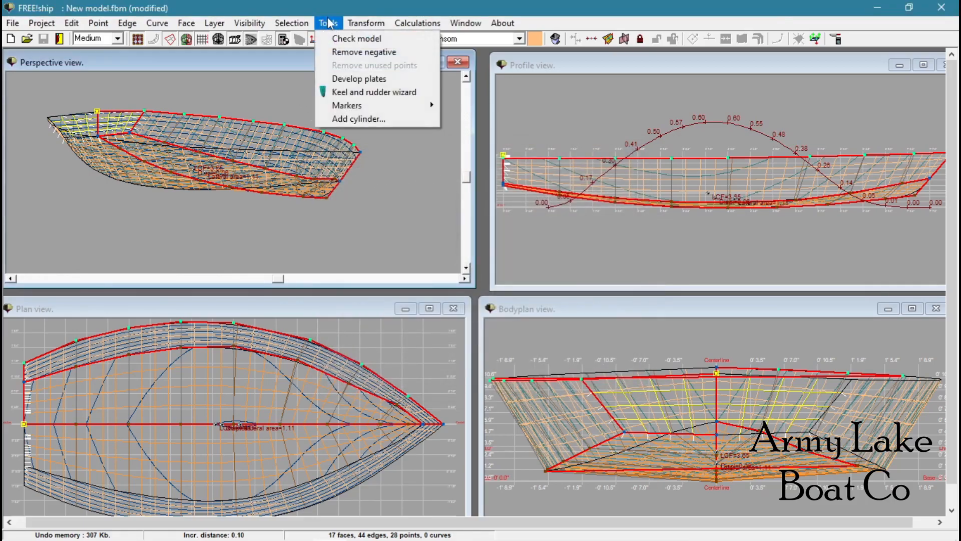
left_click(359, 79)
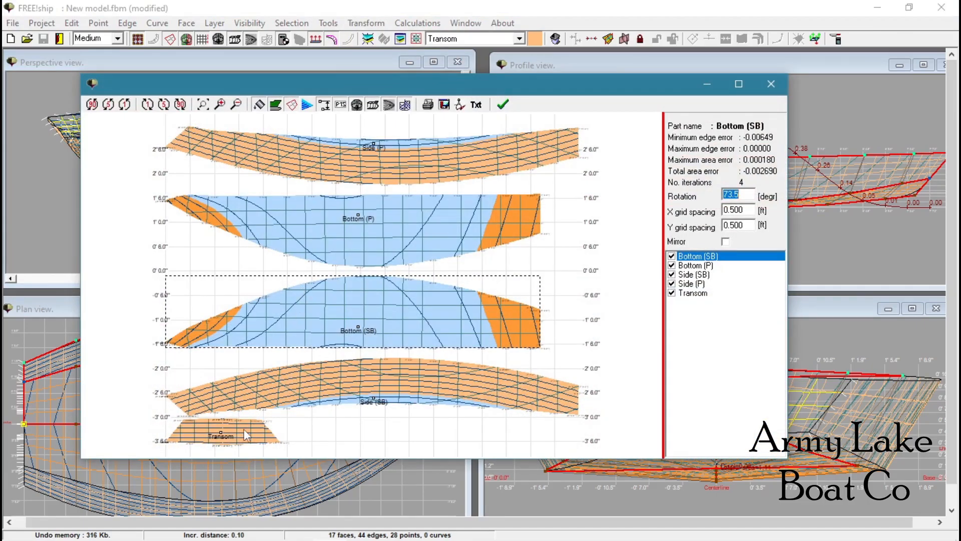
left_click(672, 284)
left_click(672, 266)
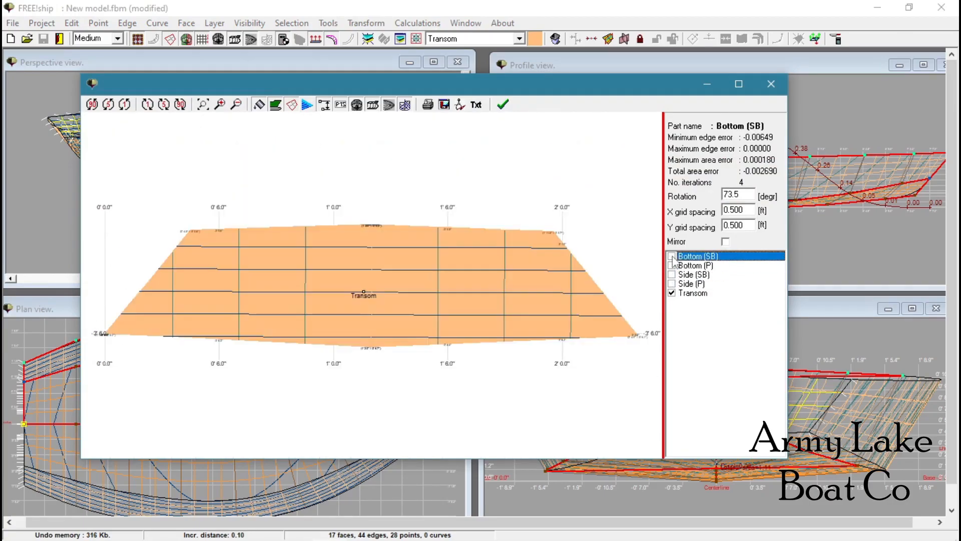